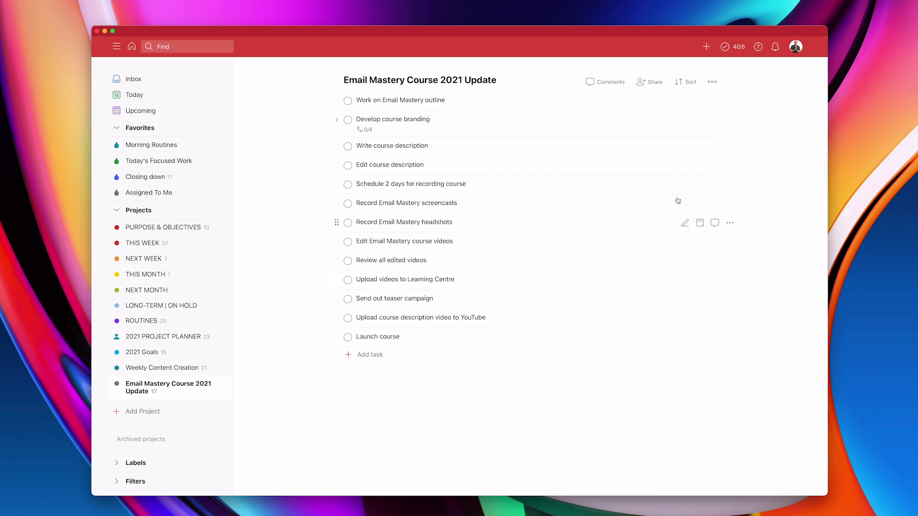
# - Bring up the project's template export options, then close them without exporting
pyautogui.click(712, 82)
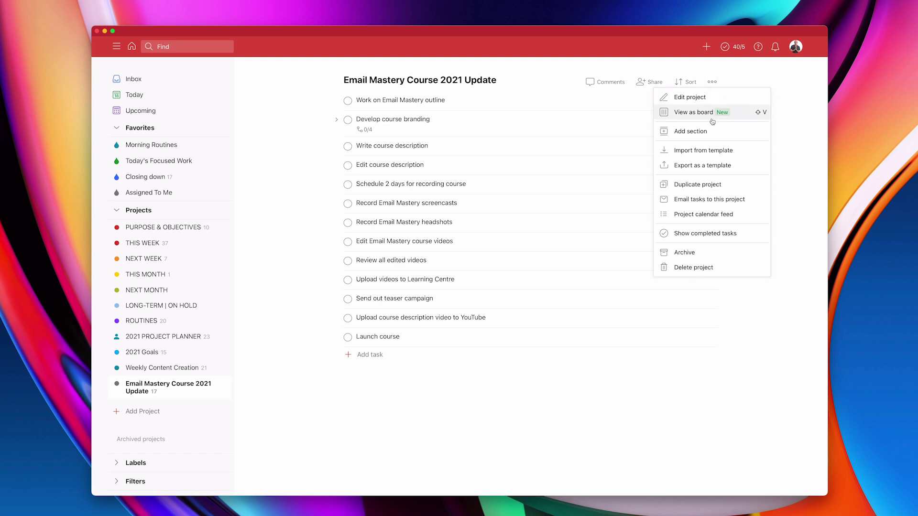
pyautogui.click(709, 166)
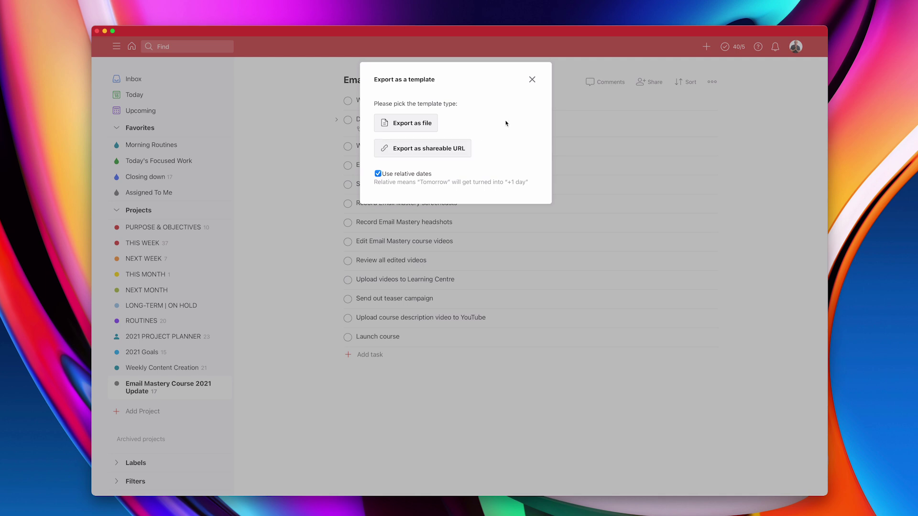
pyautogui.click(532, 79)
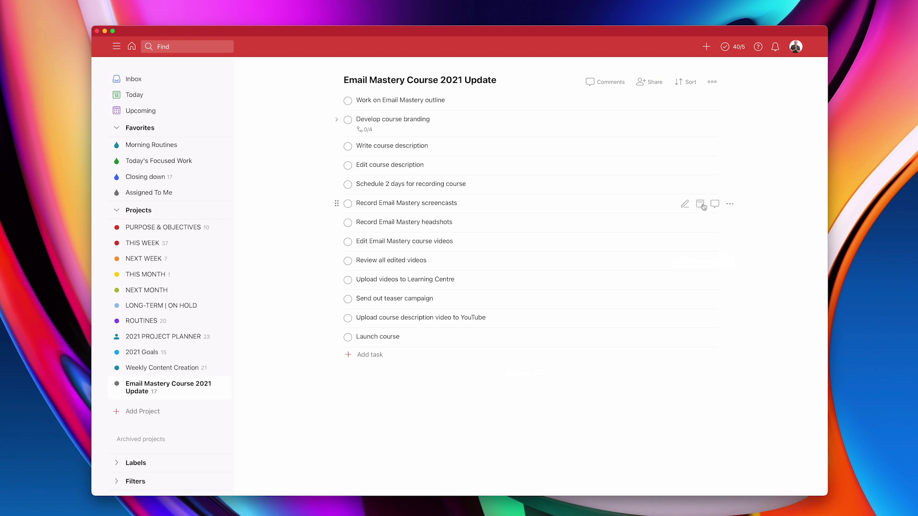
# - Duplicate Email Mastery Course 2021 Update, open the copy and collapse Develop course branding
pyautogui.click(713, 84)
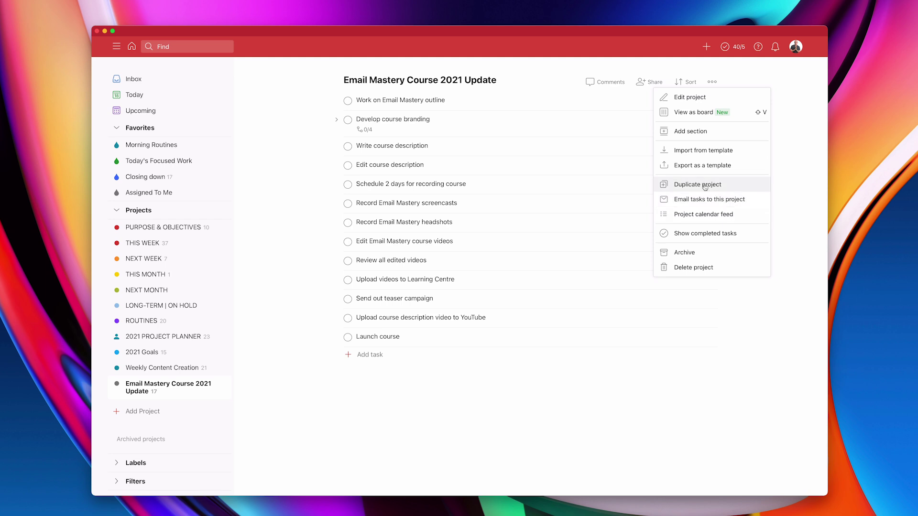
pyautogui.click(705, 187)
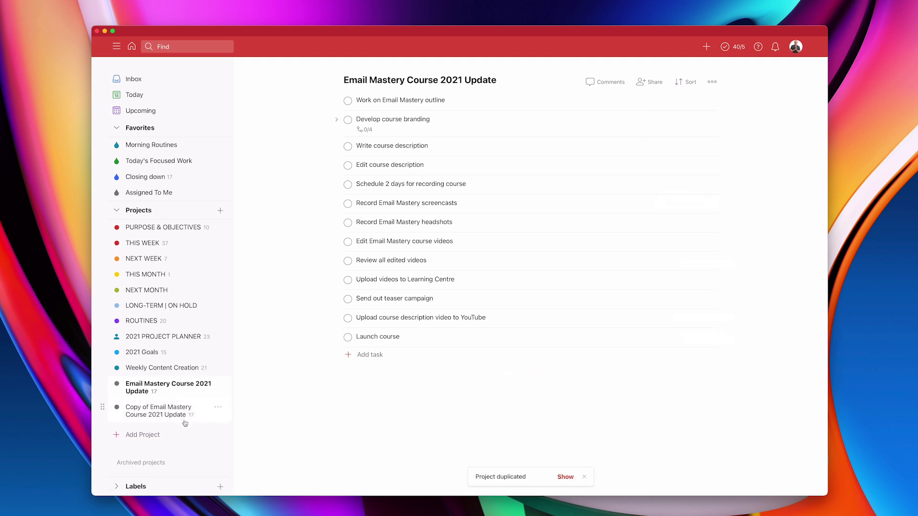
pyautogui.moveTo(159, 411)
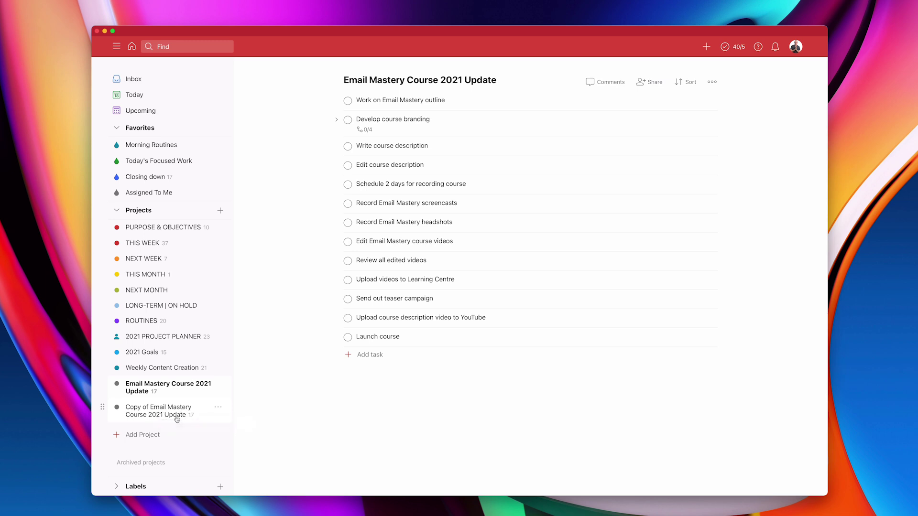
pyautogui.click(176, 418)
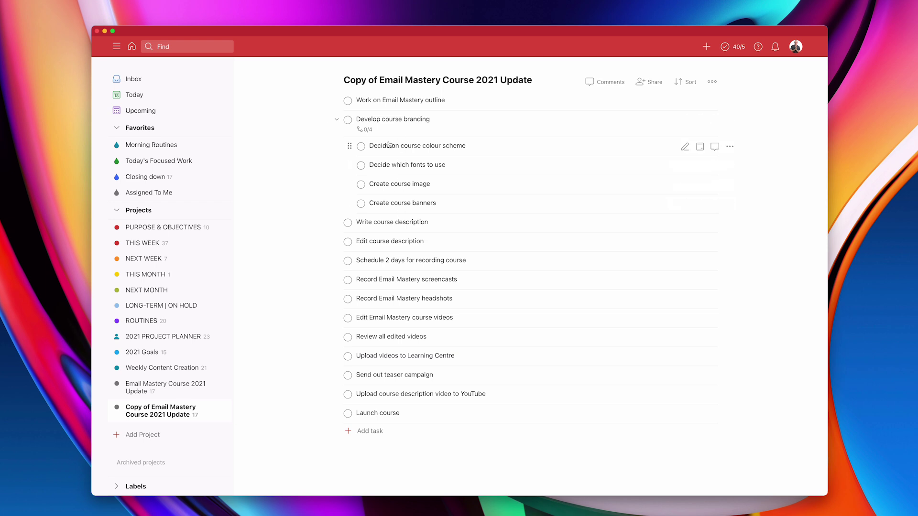
pyautogui.click(337, 119)
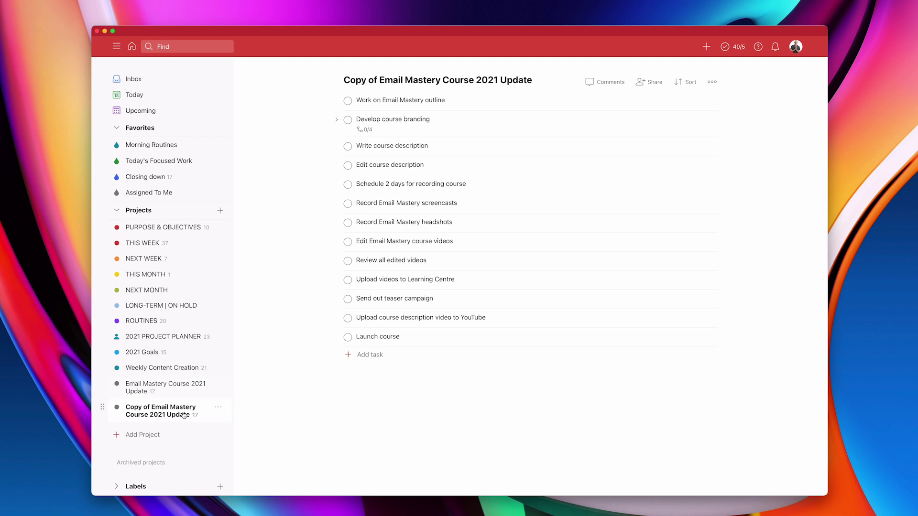
# - Add a project named Templates and drag the Email Mastery copy underneath it
pyautogui.click(150, 436)
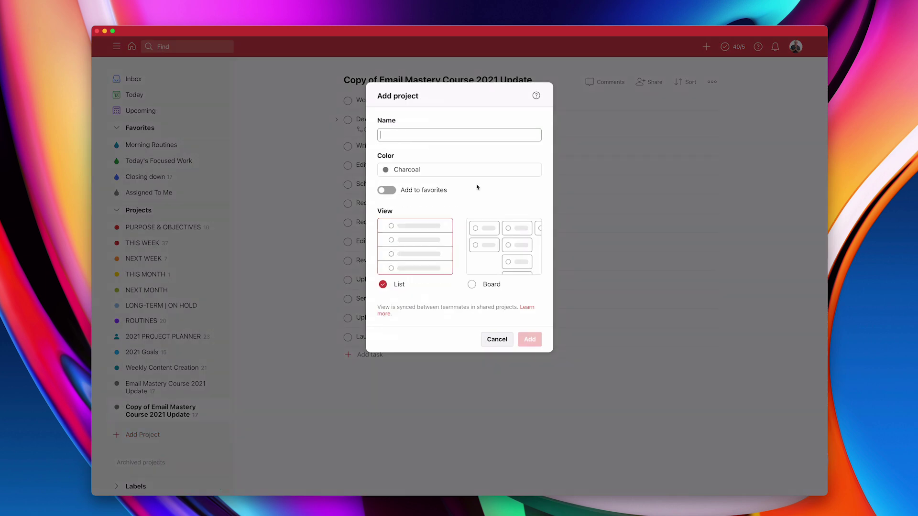
pyautogui.write('Templates')
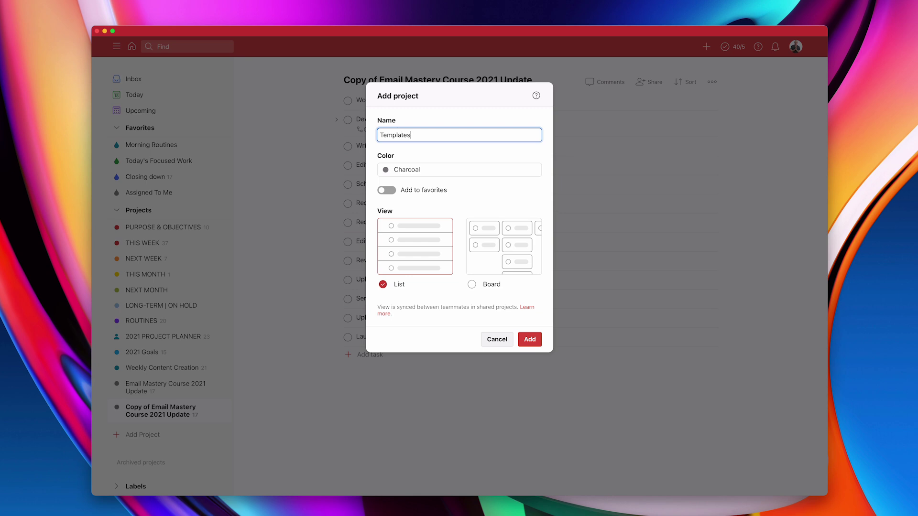
pyautogui.click(530, 339)
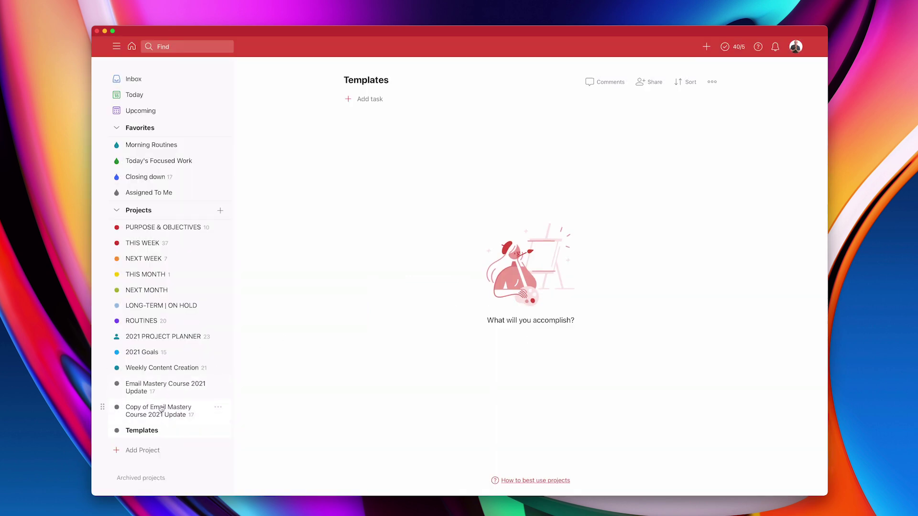
pyautogui.moveTo(160, 410)
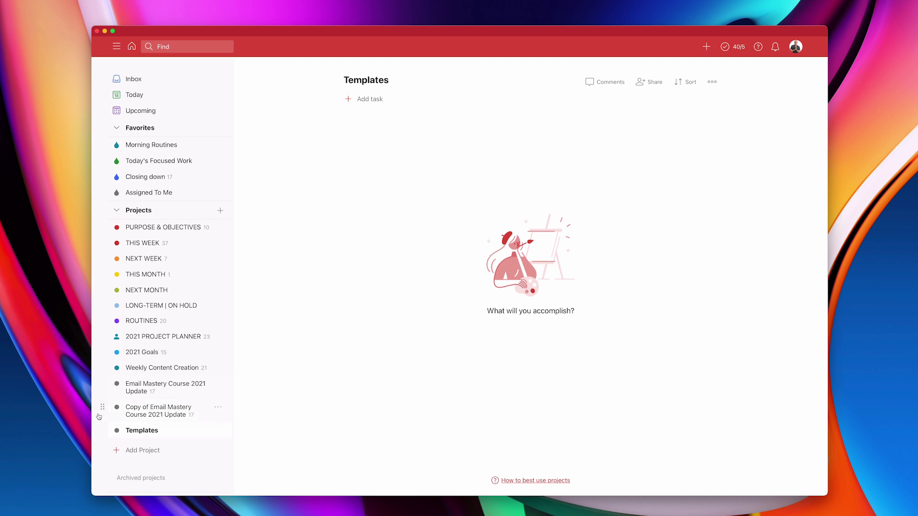
pyautogui.moveTo(101, 407); pyautogui.dragTo(126, 427)
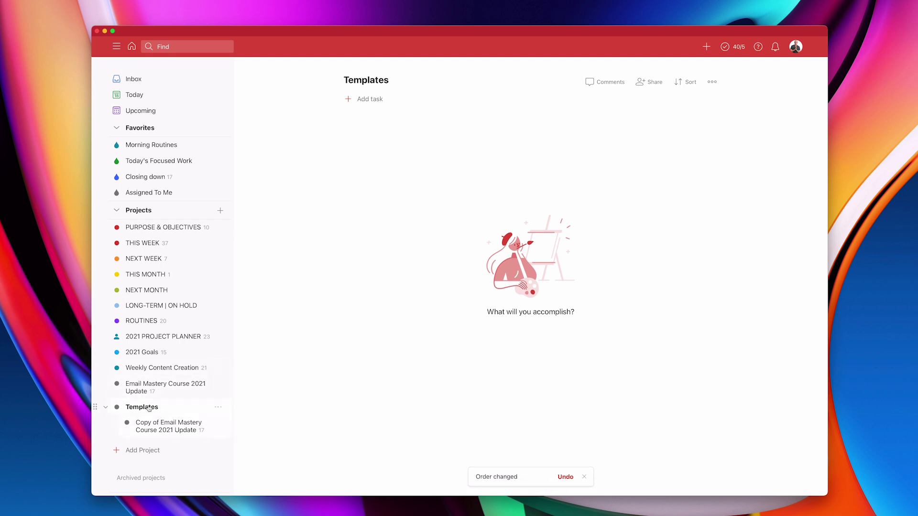
# - Rename the copied course project to 'Inline Course Project' and save
pyautogui.click(218, 423)
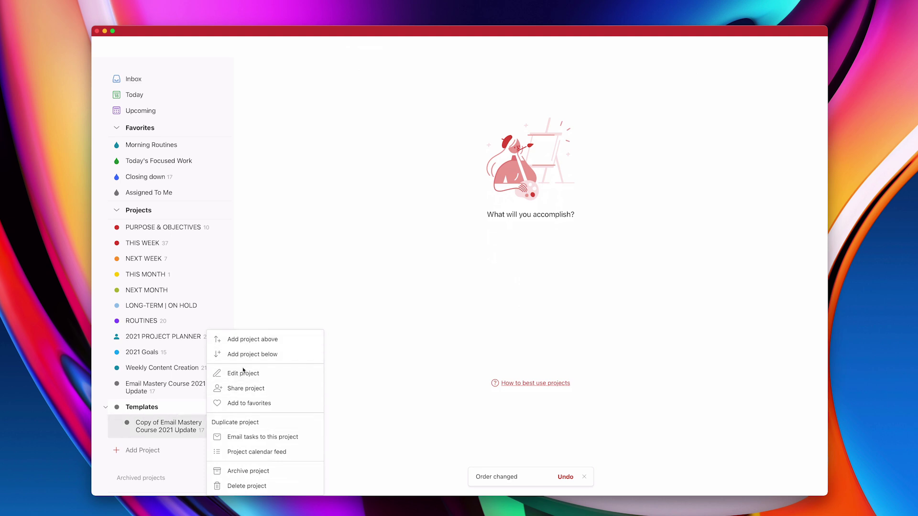
pyautogui.click(243, 374)
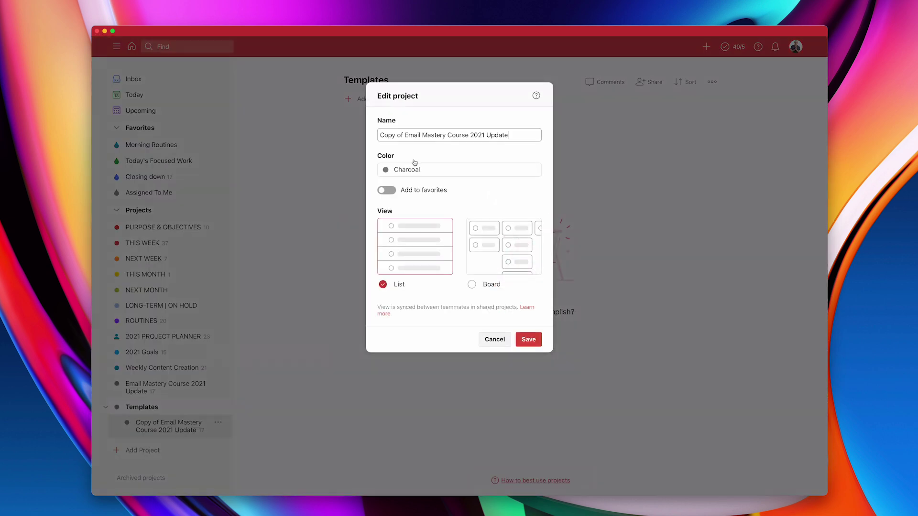
pyautogui.moveTo(486, 135); pyautogui.dragTo(368, 134)
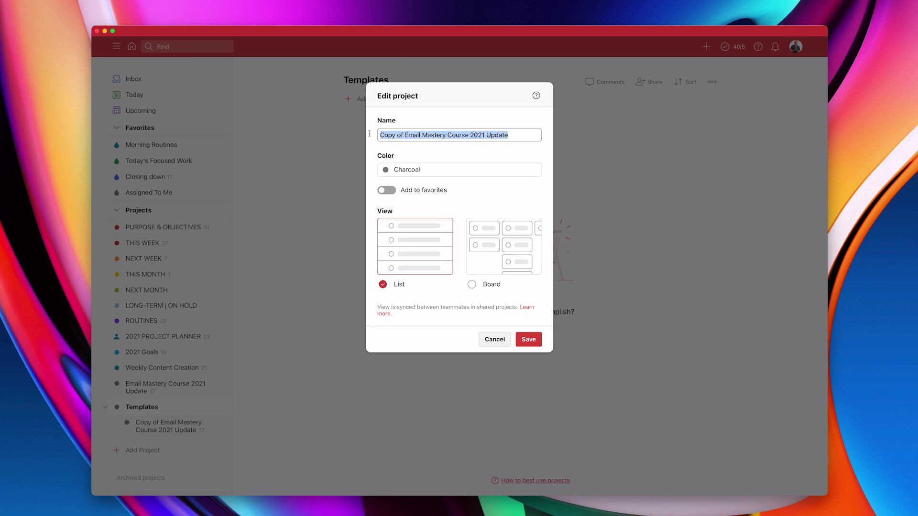
pyautogui.write('Inline')
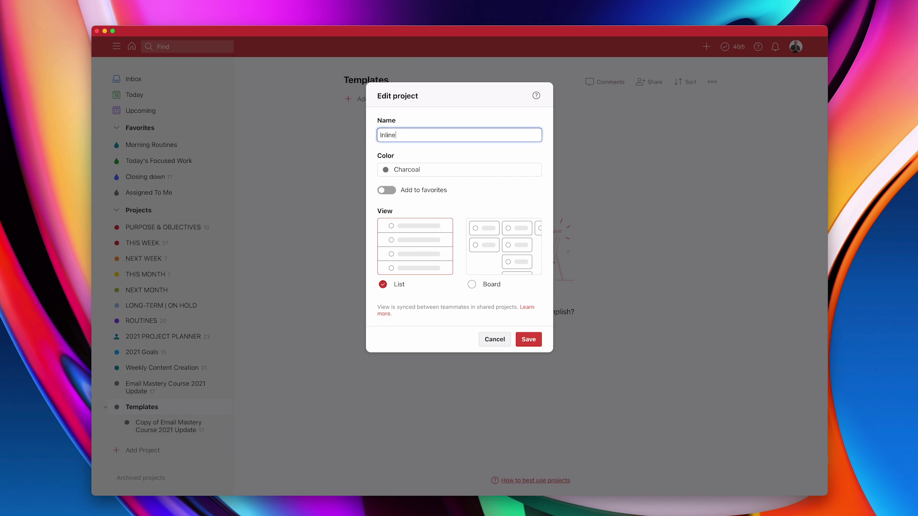
pyautogui.write(' Courdse')
pyautogui.press('BackSpace')
pyautogui.press('BackSpace')
pyautogui.press('BackSpace')
pyautogui.write('se Project')
pyautogui.click(532, 340)
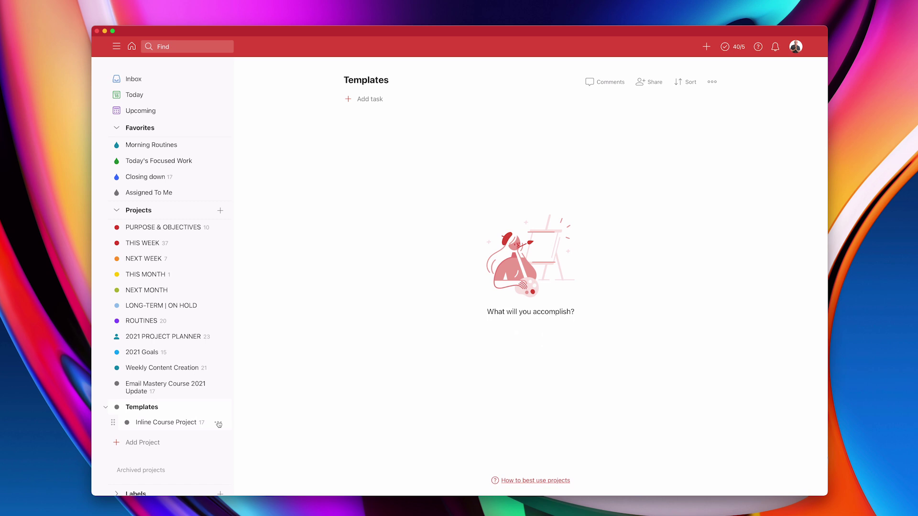
# - Correct the name's first letter so it reads 'Online Course Project' and save
pyautogui.click(218, 424)
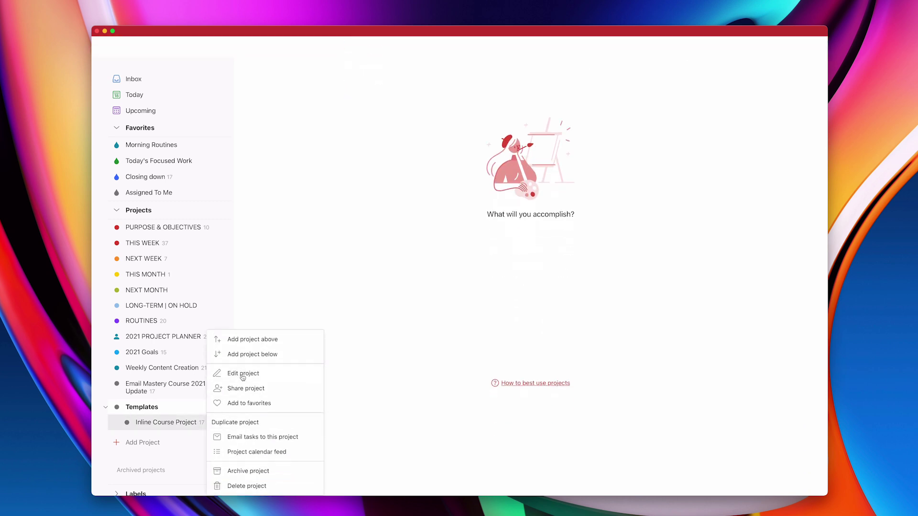
pyautogui.click(243, 375)
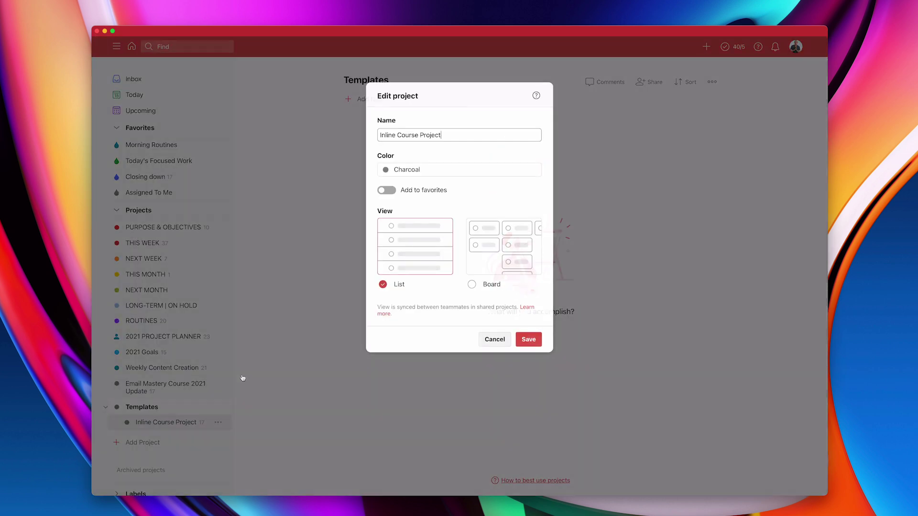
pyautogui.click(381, 136)
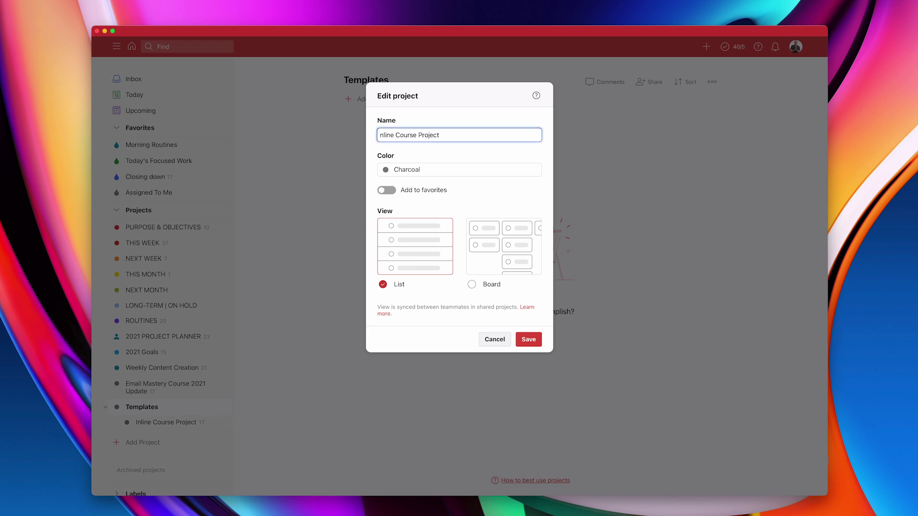
pyautogui.press('BackSpace')
pyautogui.write('O')
pyautogui.click(529, 339)
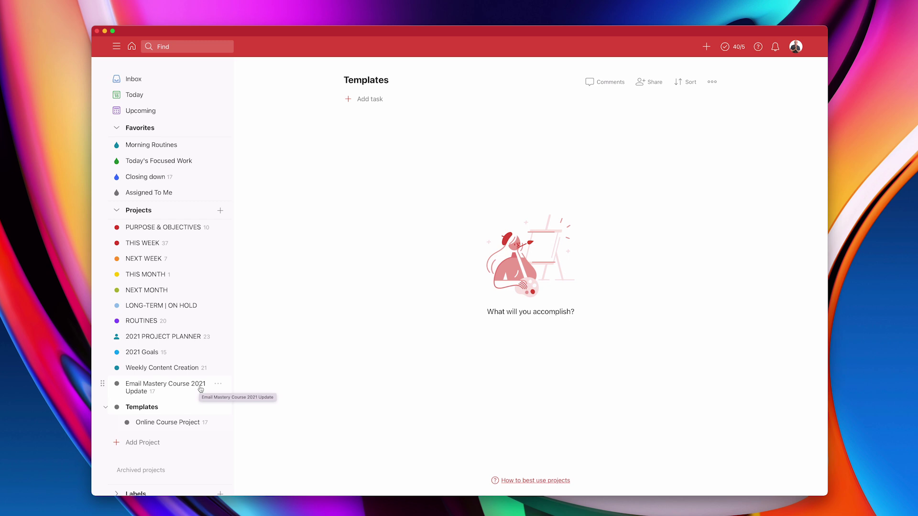
# - Collapse Templates, open THIS WEEK and expand Email Mastery Course 2021 Update's subtasks
pyautogui.click(106, 407)
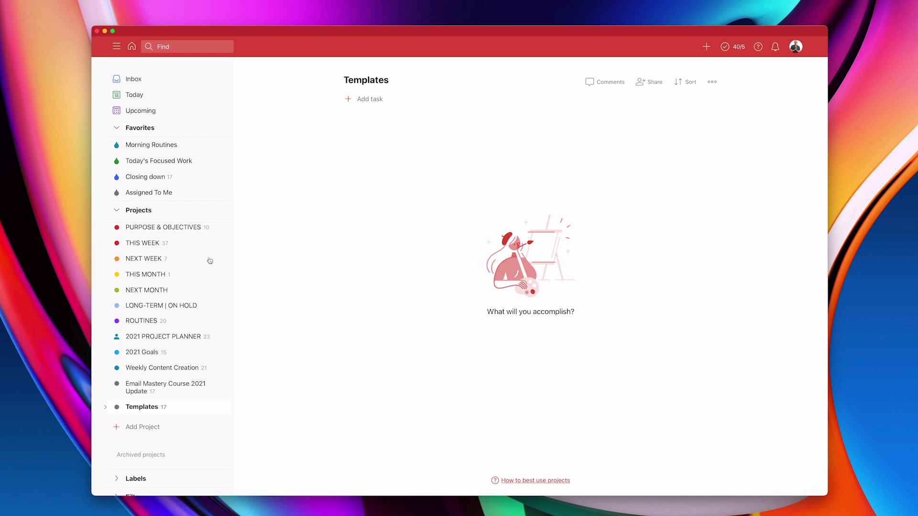
pyautogui.click(146, 245)
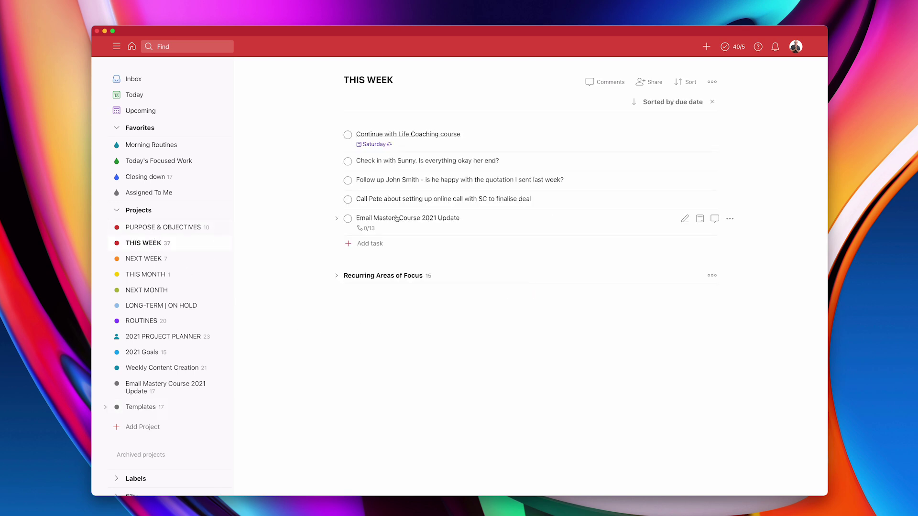
pyautogui.moveTo(407, 220)
pyautogui.click(335, 219)
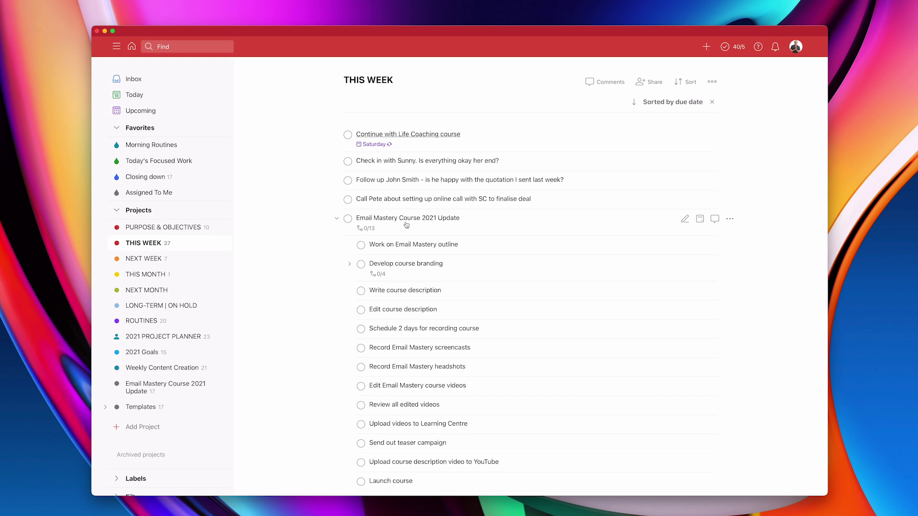
pyautogui.scroll(-1, 406, 225)
pyautogui.scroll(-3, 407, 225)
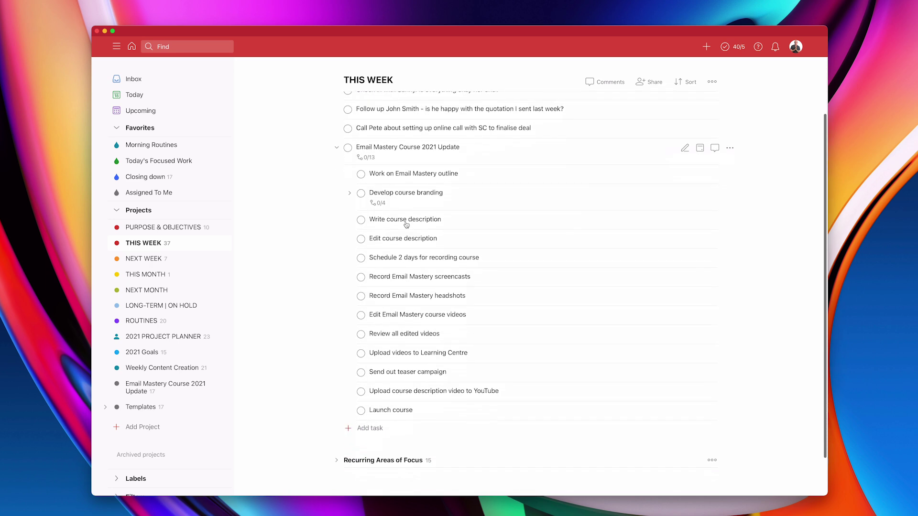
pyautogui.scroll(-2, 406, 224)
pyautogui.scroll(4, 406, 225)
pyautogui.scroll(1, 406, 225)
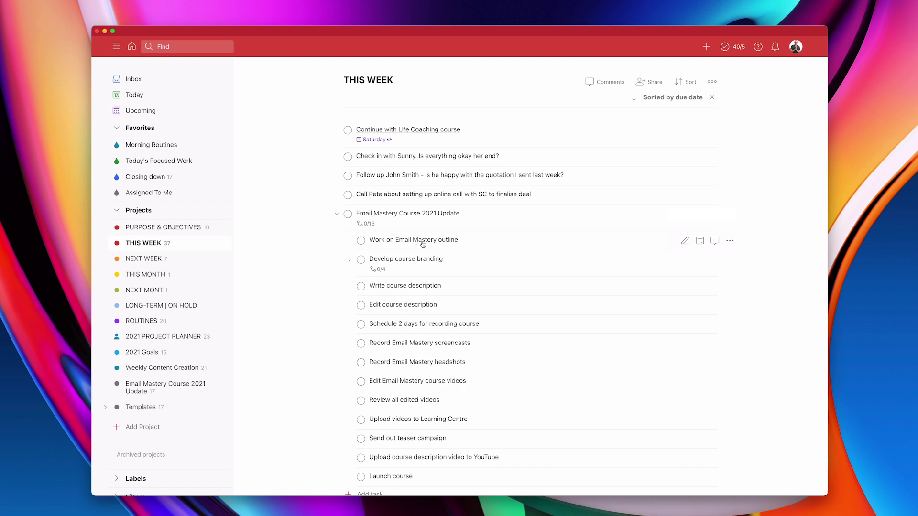
# - Tick off the outline, colour scheme, course image and Schedule 2 days subtasks
pyautogui.click(362, 241)
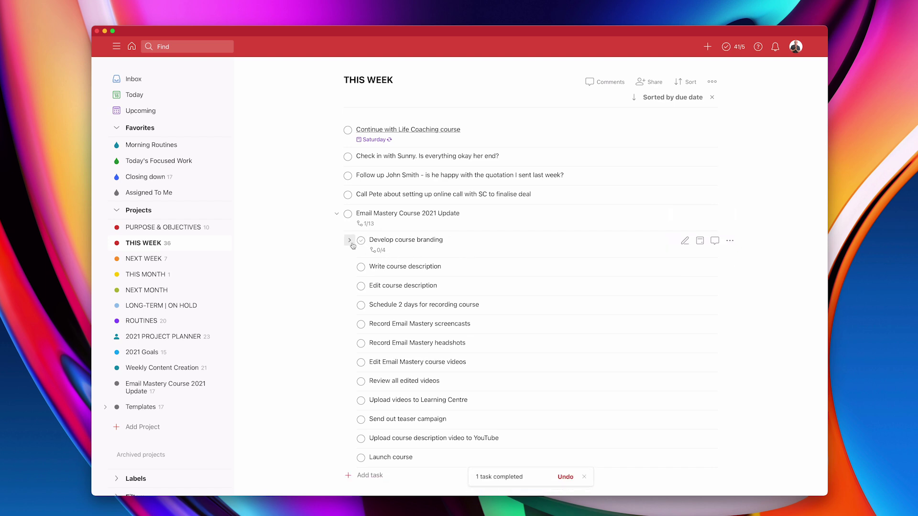
pyautogui.click(350, 242)
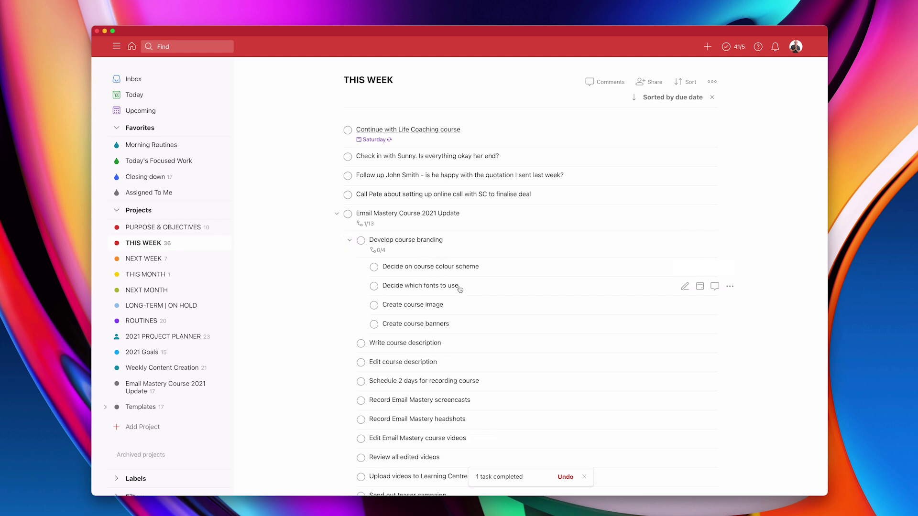
pyautogui.click(374, 267)
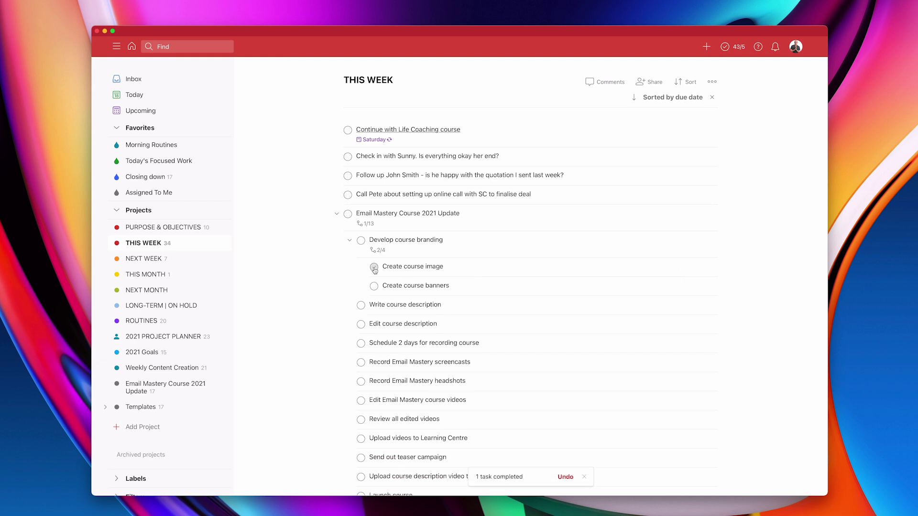
pyautogui.click(374, 268)
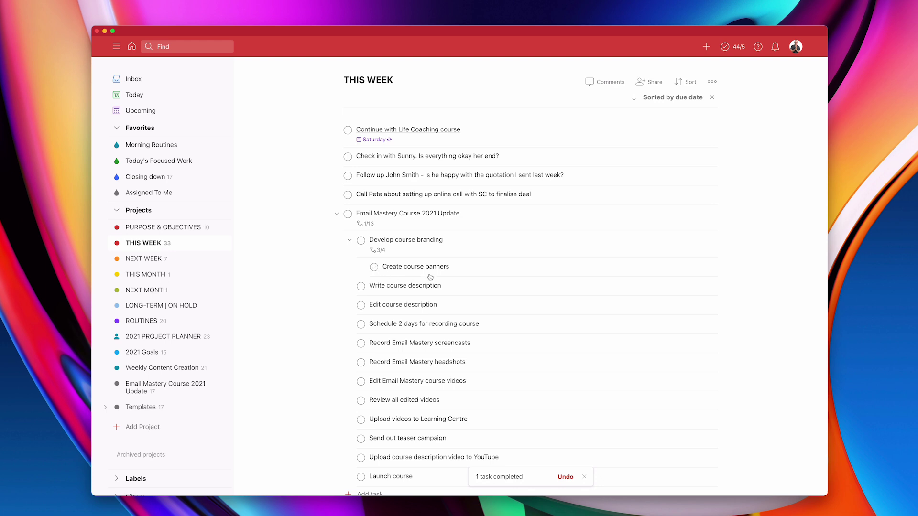
pyautogui.moveTo(405, 240)
pyautogui.click(418, 242)
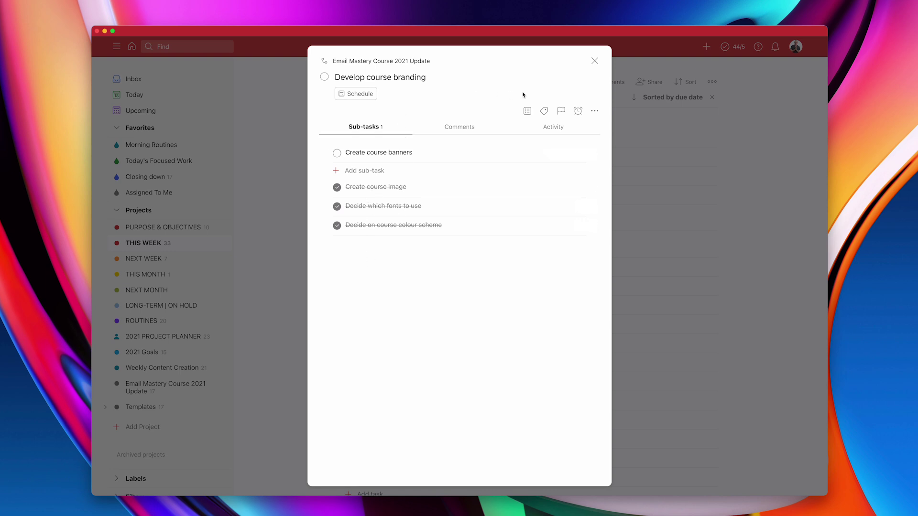
pyautogui.click(594, 62)
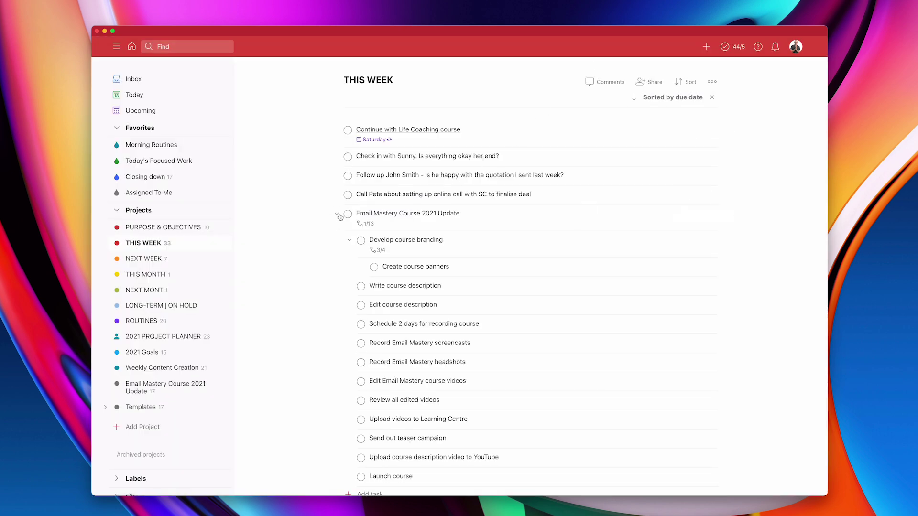
pyautogui.click(350, 240)
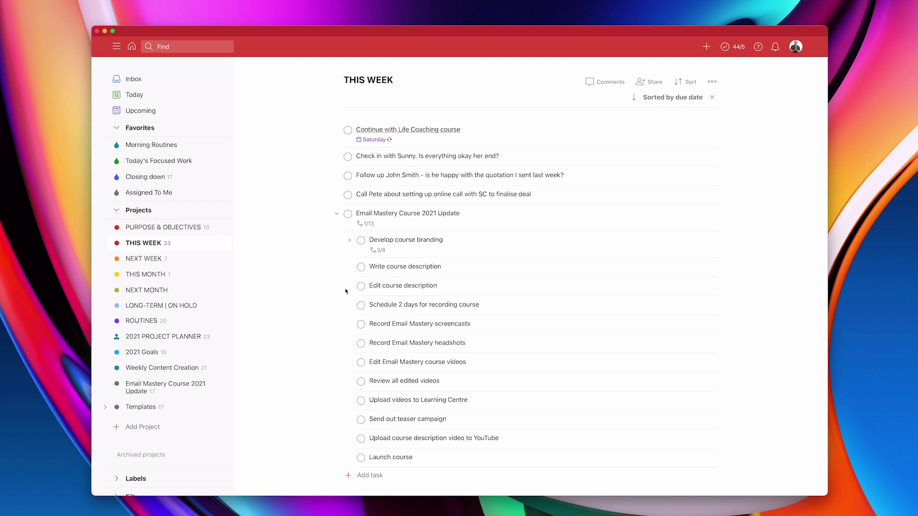
pyautogui.moveTo(424, 323)
pyautogui.click(360, 305)
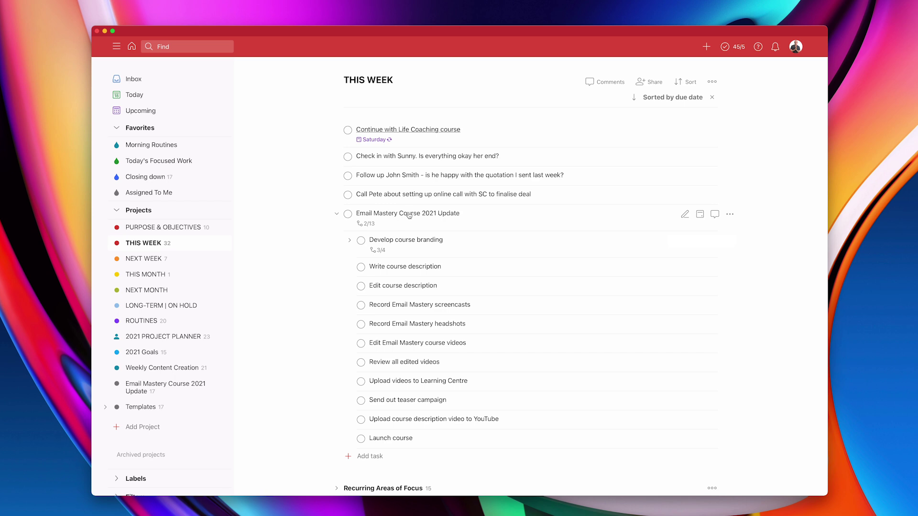
# - Set Email Mastery Course 2021 Update due today and open it from the Today view
pyautogui.click(730, 215)
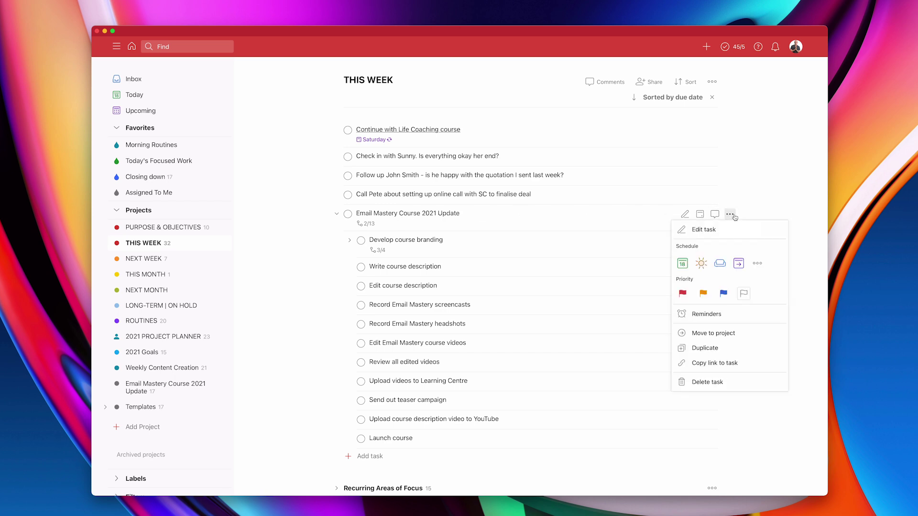
pyautogui.click(806, 240)
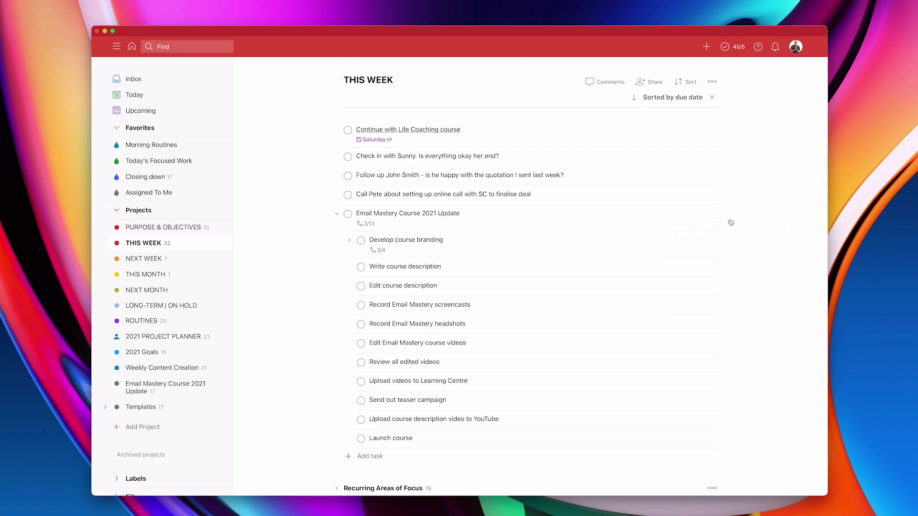
pyautogui.click(700, 215)
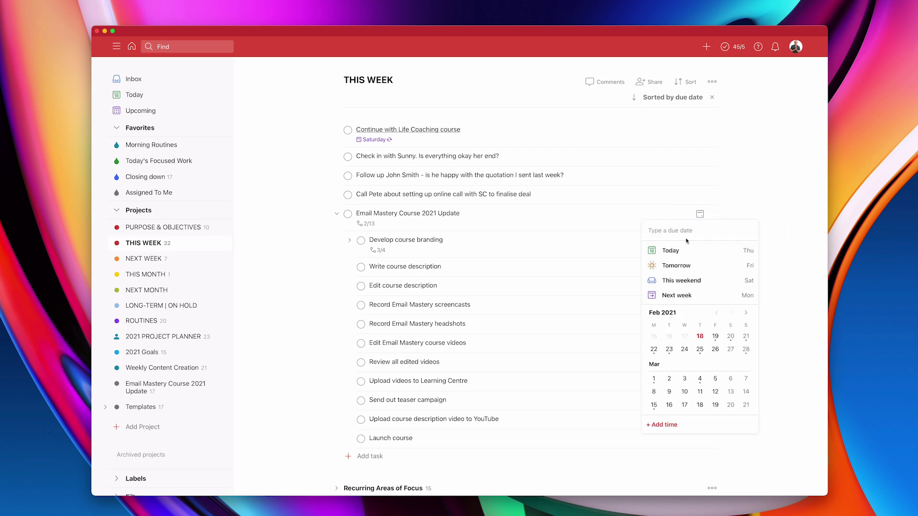
pyautogui.click(680, 252)
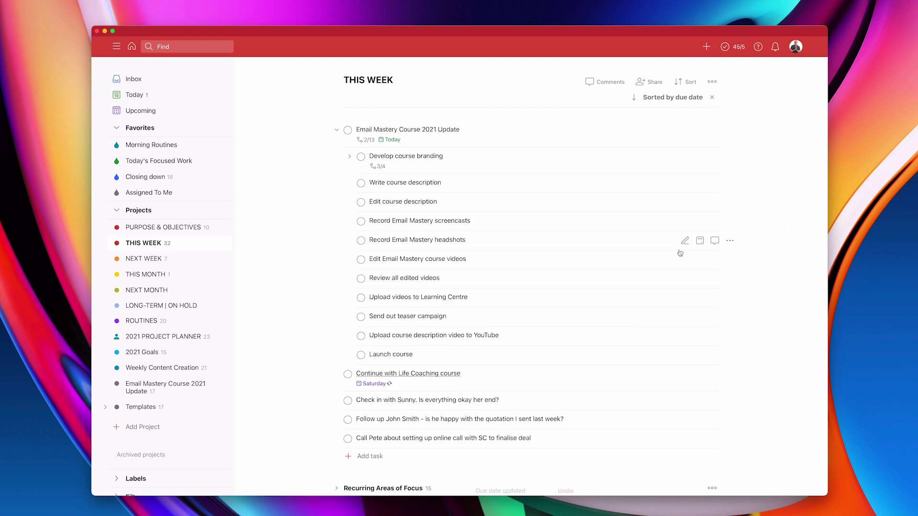
pyautogui.click(127, 97)
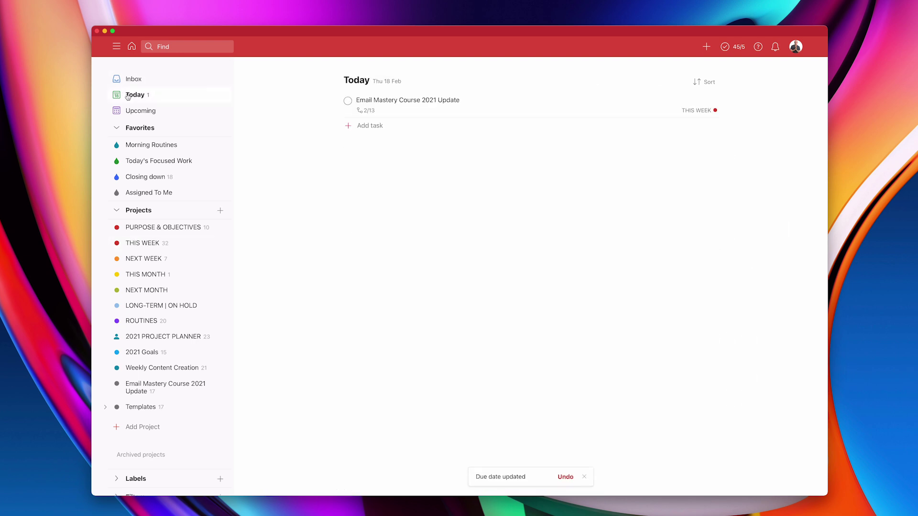
pyautogui.click(395, 103)
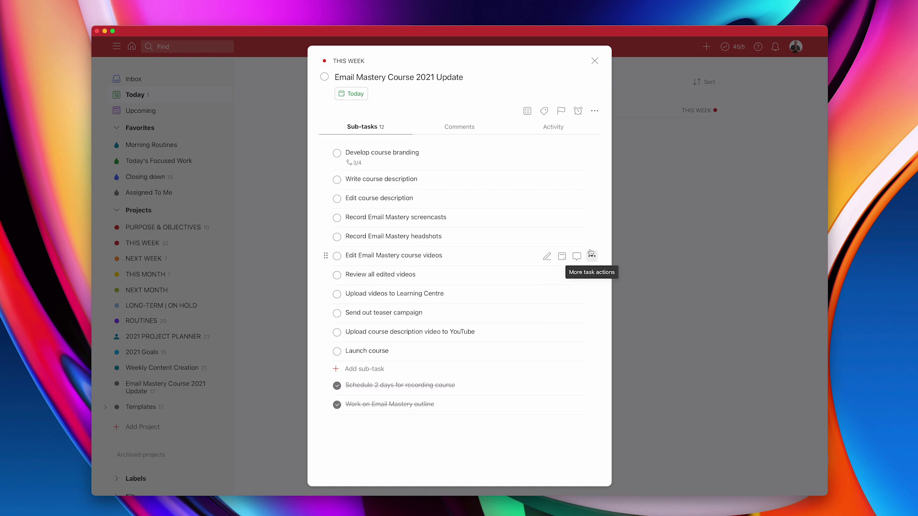
# - Close the task details and give Email Mastery Course 2021 Update priority 1
pyautogui.click(594, 61)
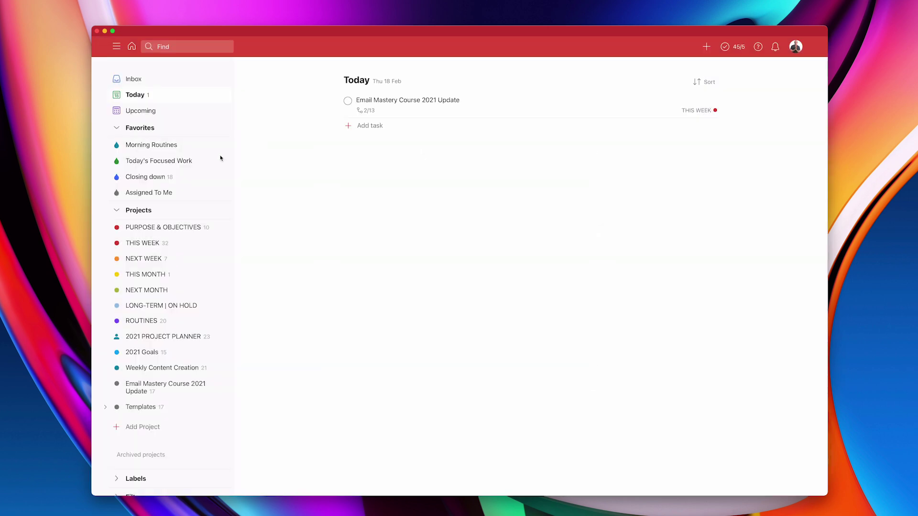
pyautogui.moveTo(545, 105)
pyautogui.click(730, 102)
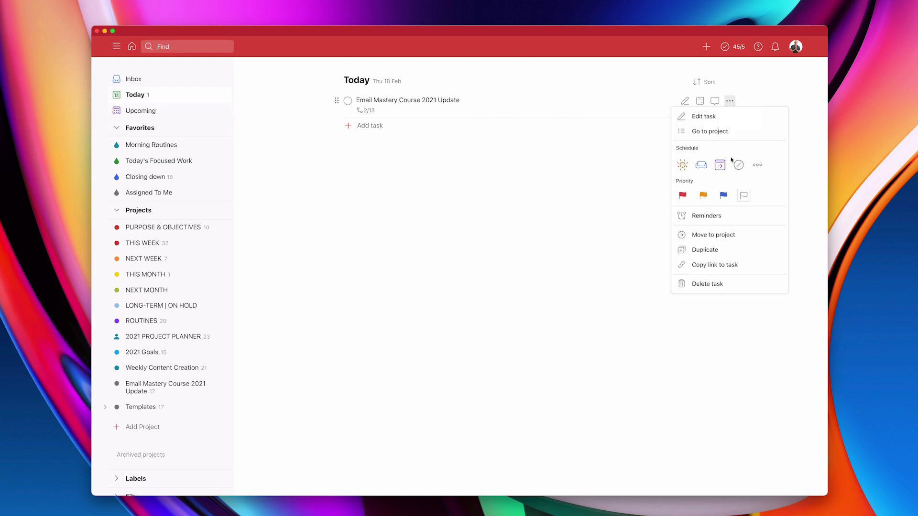
pyautogui.click(682, 196)
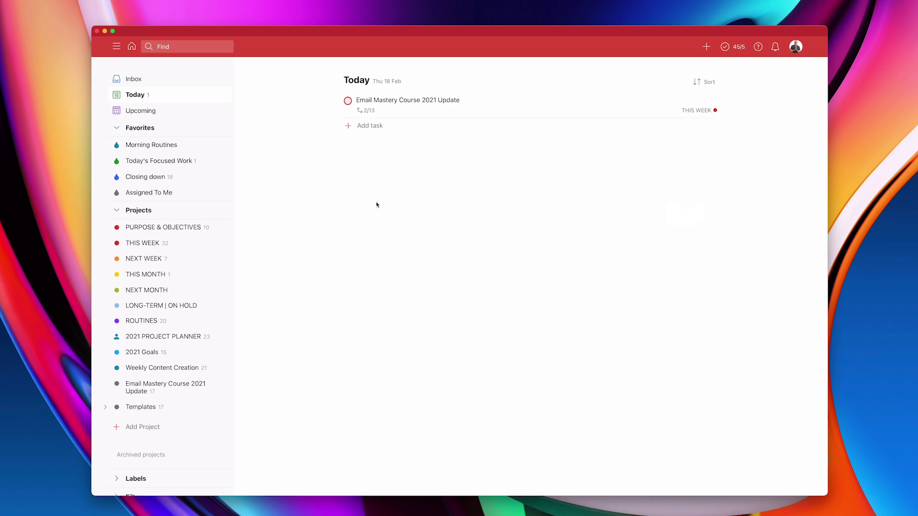
# - Check the task in the Today's Focused Work filter, opening and closing its details
pyautogui.click(147, 164)
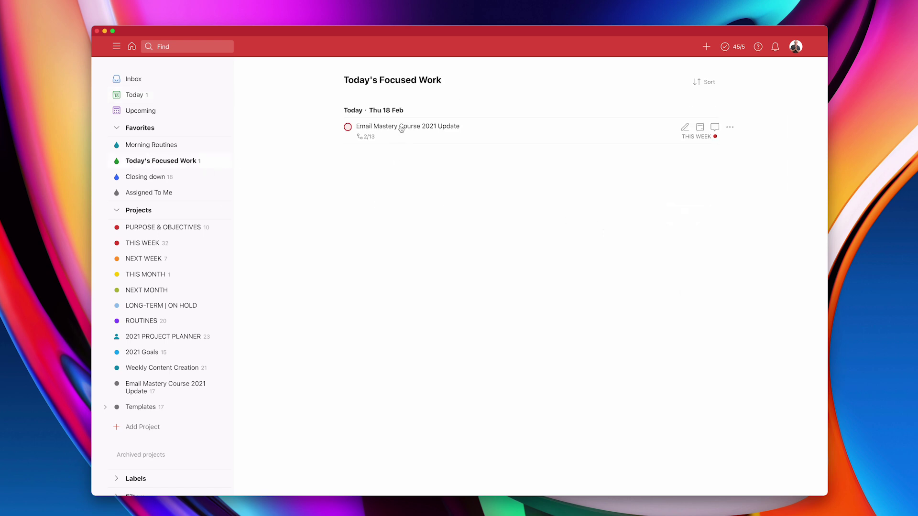
pyautogui.click(382, 127)
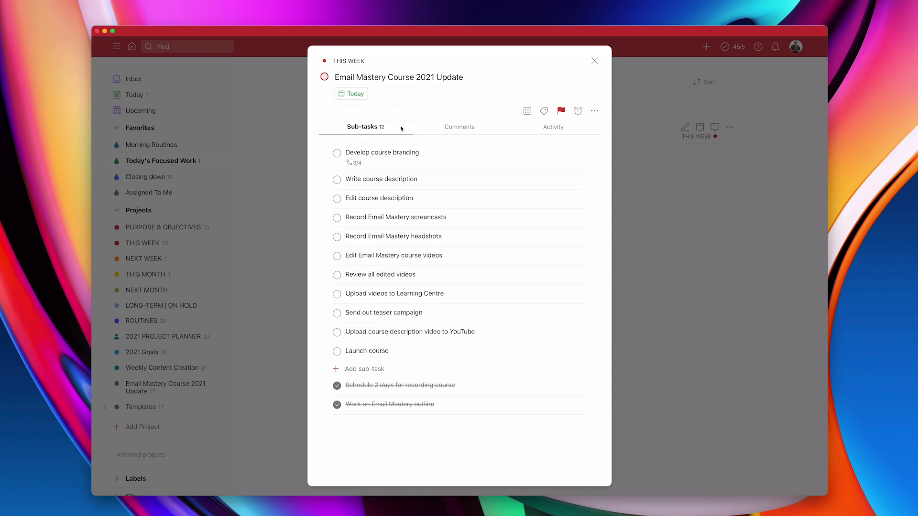
pyautogui.click(595, 61)
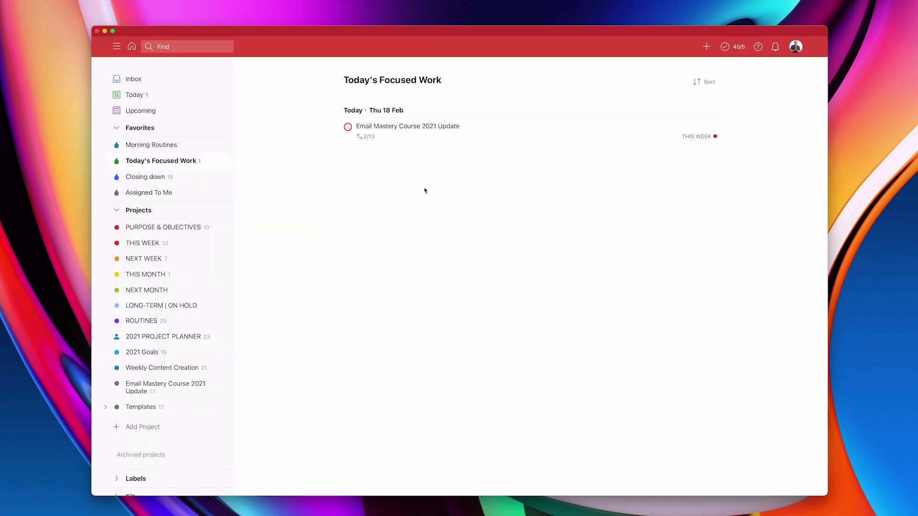
pyautogui.moveTo(162, 368)
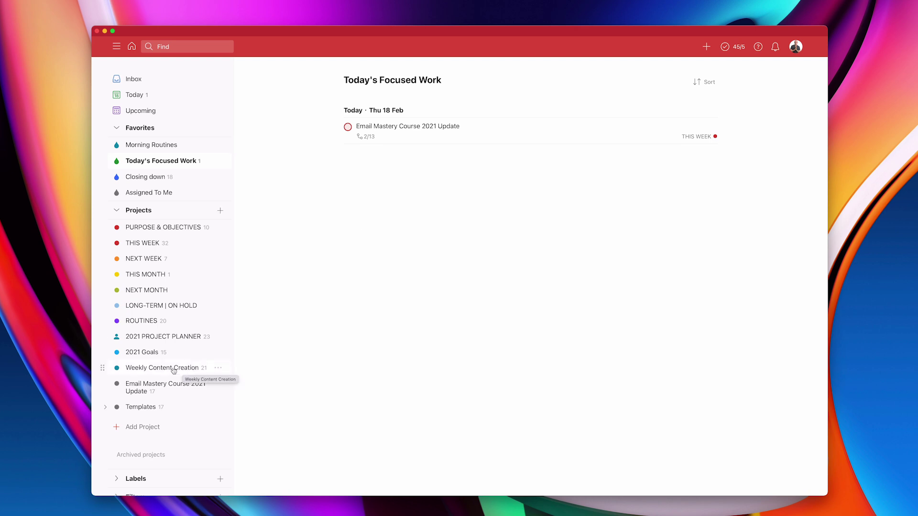
# - Browse Weekly Content Creation's Blog Post, CPLC Learning Note and WW Podcast sections
pyautogui.click(173, 370)
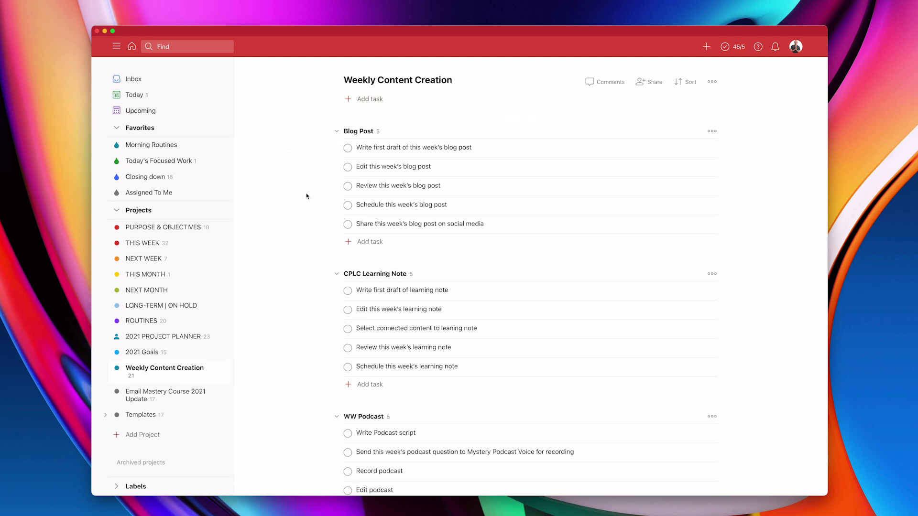
pyautogui.scroll(-3, 306, 196)
pyautogui.scroll(-3, 307, 196)
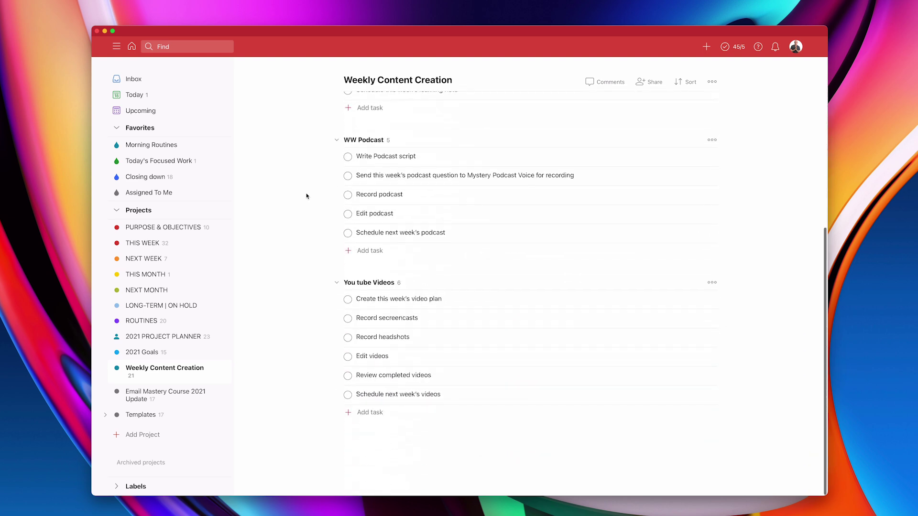
pyautogui.scroll(4, 306, 196)
pyautogui.scroll(2, 307, 196)
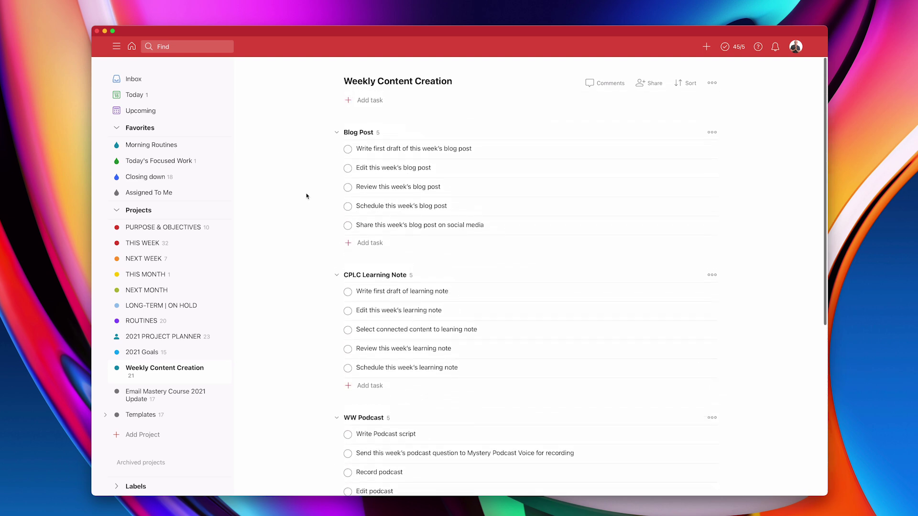
pyautogui.scroll(-6, 307, 196)
pyautogui.scroll(1, 307, 197)
pyautogui.scroll(5, 306, 197)
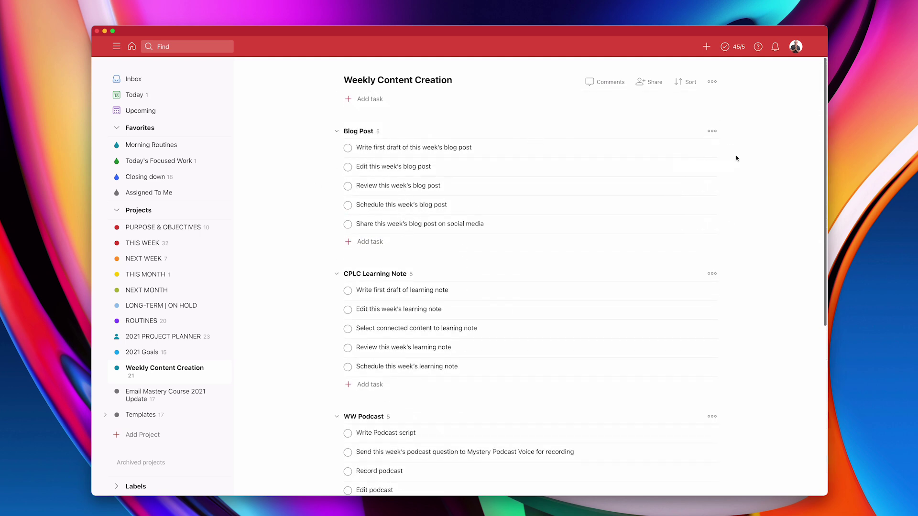
pyautogui.moveTo(531, 148)
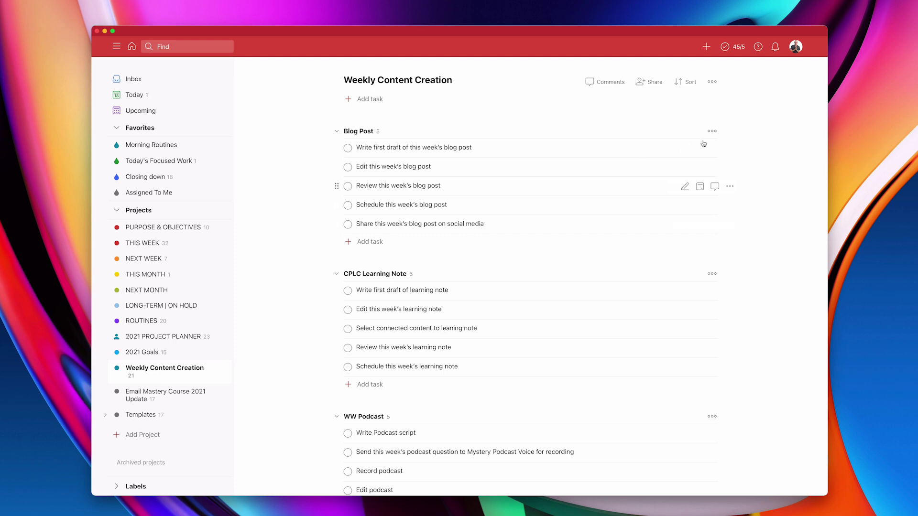
# - Duplicate Weekly Content Creation and bring up the copy's options menu in the sidebar
pyautogui.click(712, 82)
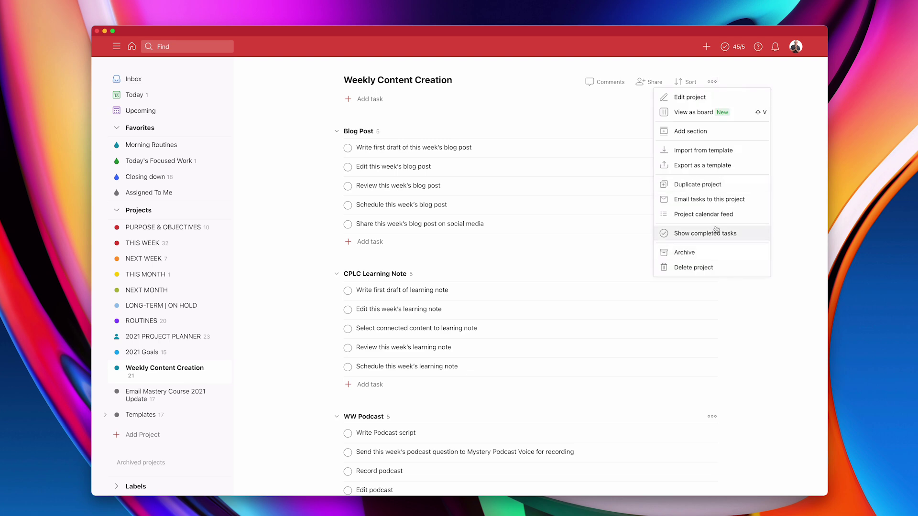
pyautogui.click(707, 191)
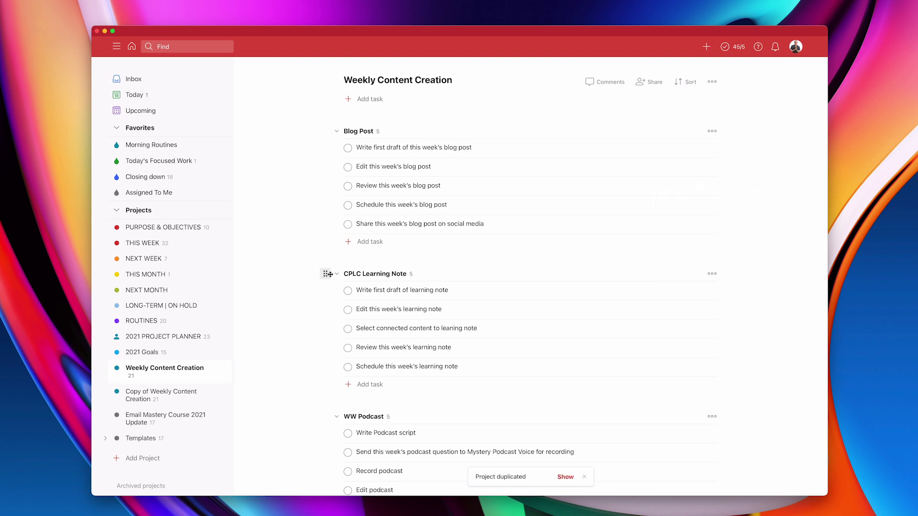
pyautogui.moveTo(161, 395)
pyautogui.click(222, 392)
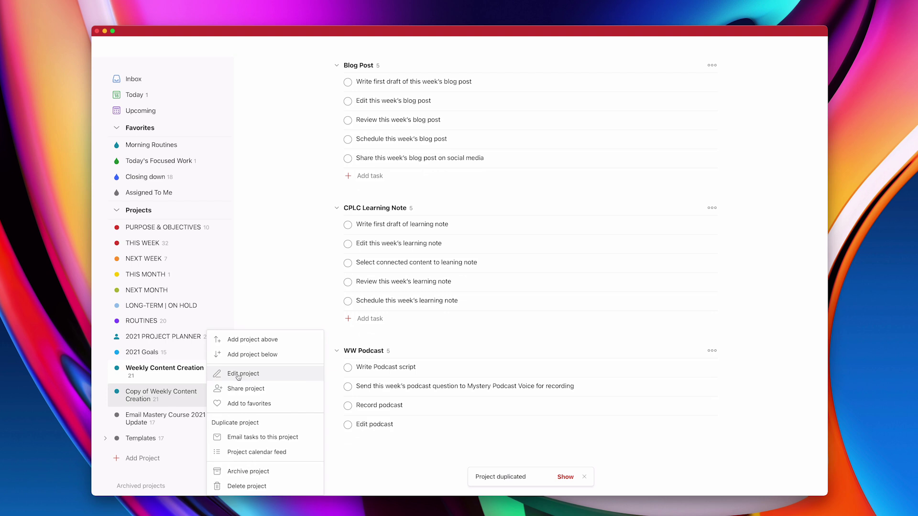
pyautogui.click(238, 378)
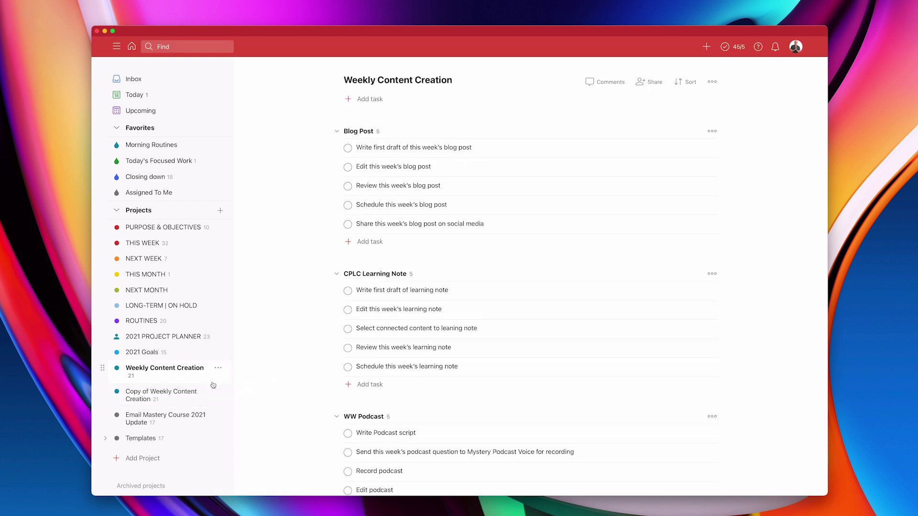
pyautogui.moveTo(160, 395)
pyautogui.click(220, 395)
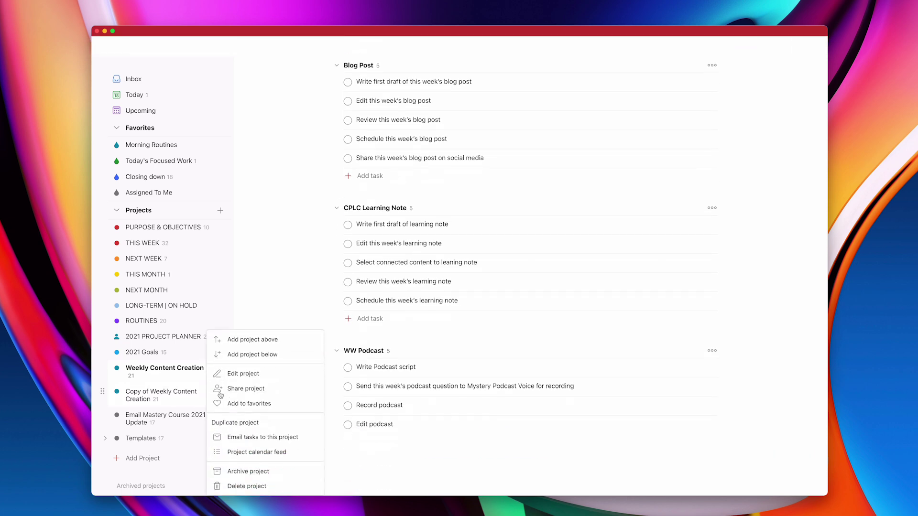
# - Replace 'Copy of' with a 'Template' suffix, naming it Weekly Content Creation Template
pyautogui.click(239, 373)
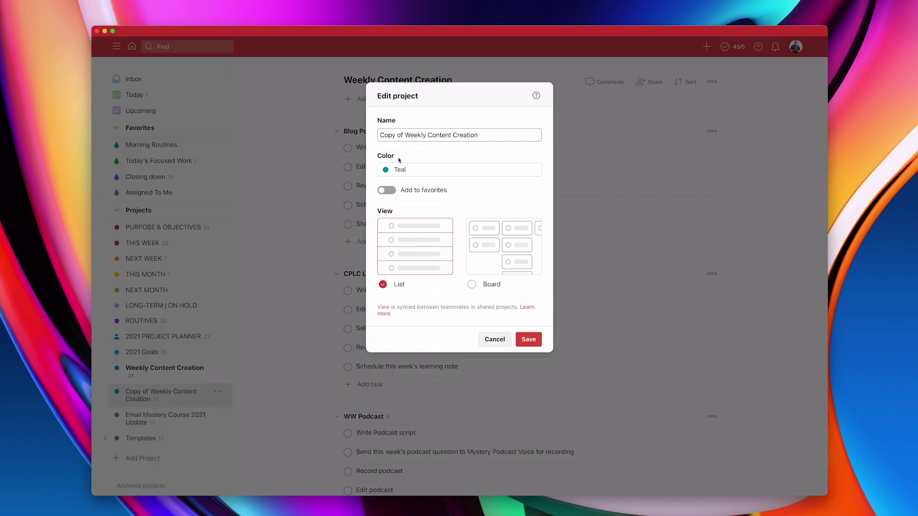
pyautogui.moveTo(405, 134); pyautogui.dragTo(379, 138)
pyautogui.click(478, 135)
pyautogui.write('TE')
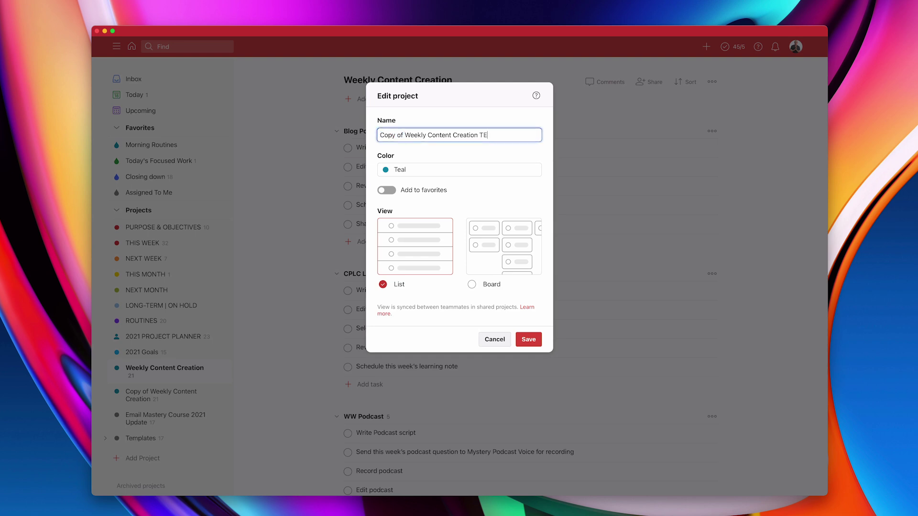
pyautogui.write('mp')
pyautogui.write('e')
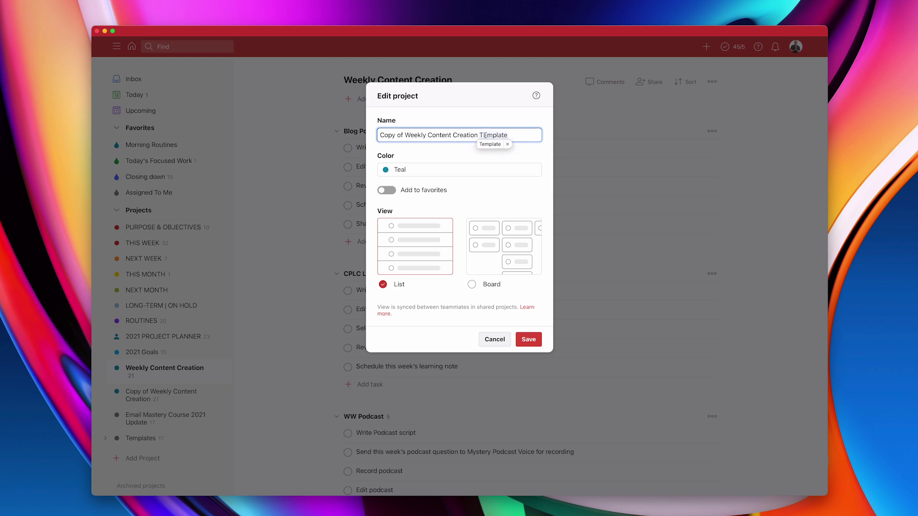
pyautogui.click(405, 135)
pyautogui.press('BackSpace')
pyautogui.press('BackSpace')
pyautogui.press('BackSpace')
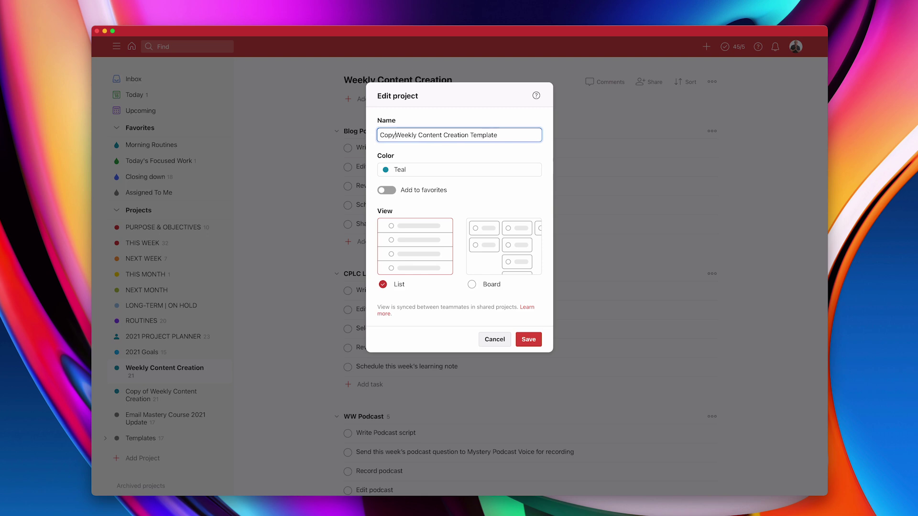
pyautogui.press('BackSpace')
pyautogui.press('BackSpace')
pyautogui.press('BackSpace')
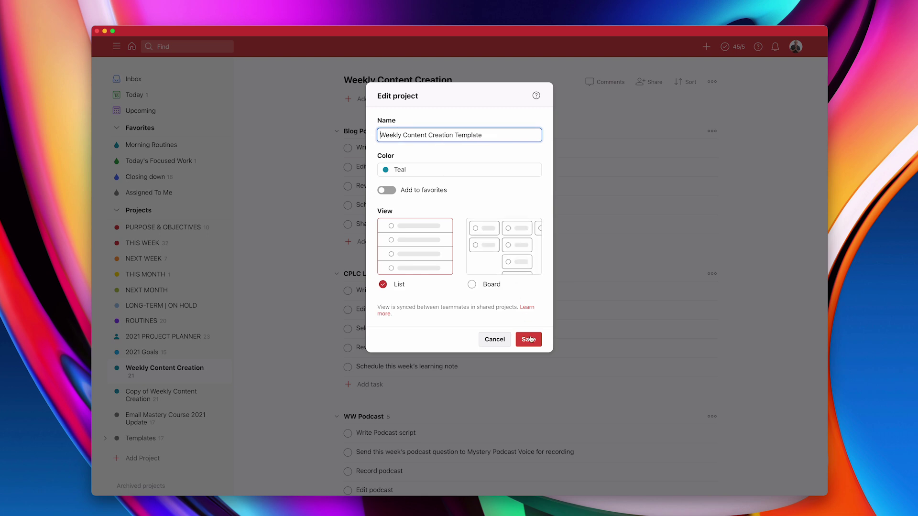
pyautogui.click(529, 341)
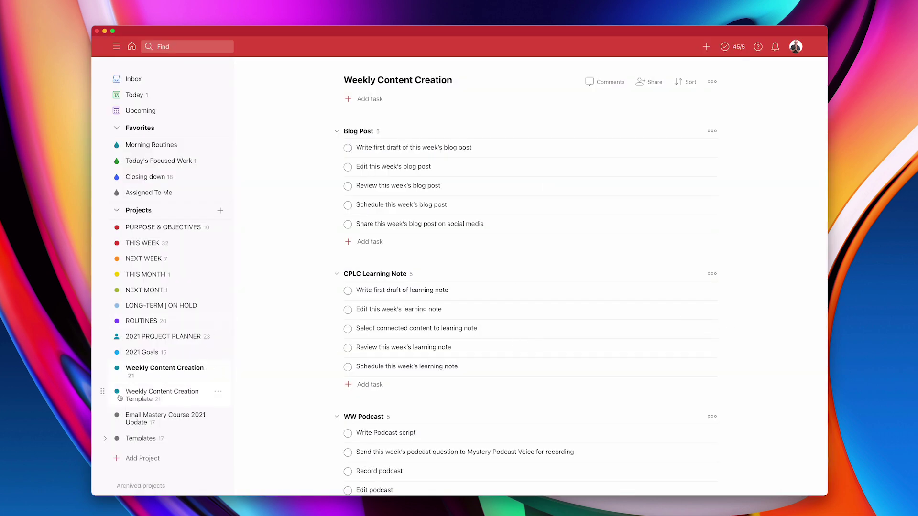
# - Drag Weekly Content Creation Template under Templates, beside Online Course Project, then open its task list
pyautogui.moveTo(104, 393)
pyautogui.mouseDown()
pyautogui.moveTo(124, 431)
pyautogui.moveTo(101, 425)
pyautogui.mouseUp()
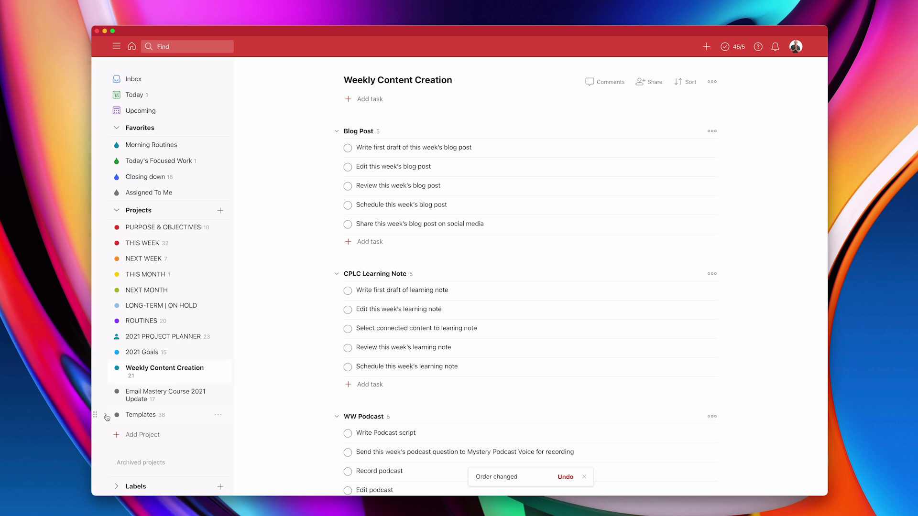
pyautogui.click(106, 415)
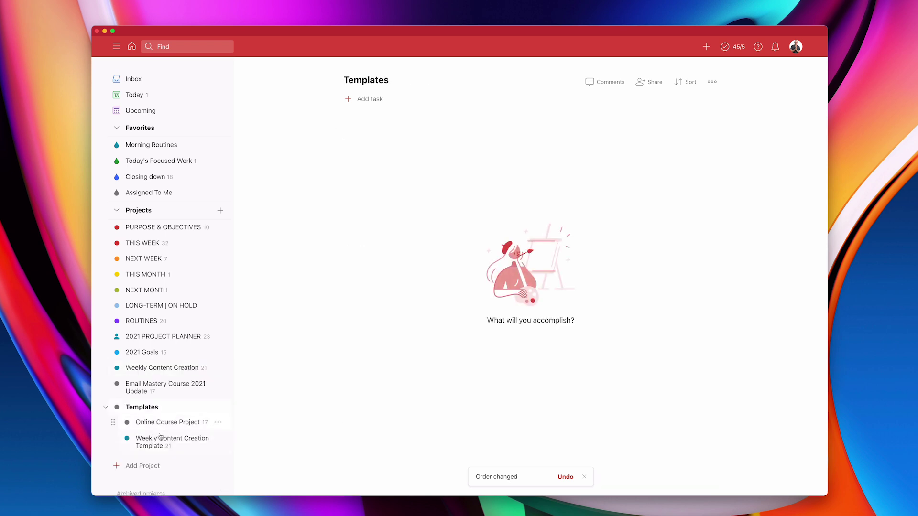
pyautogui.click(106, 409)
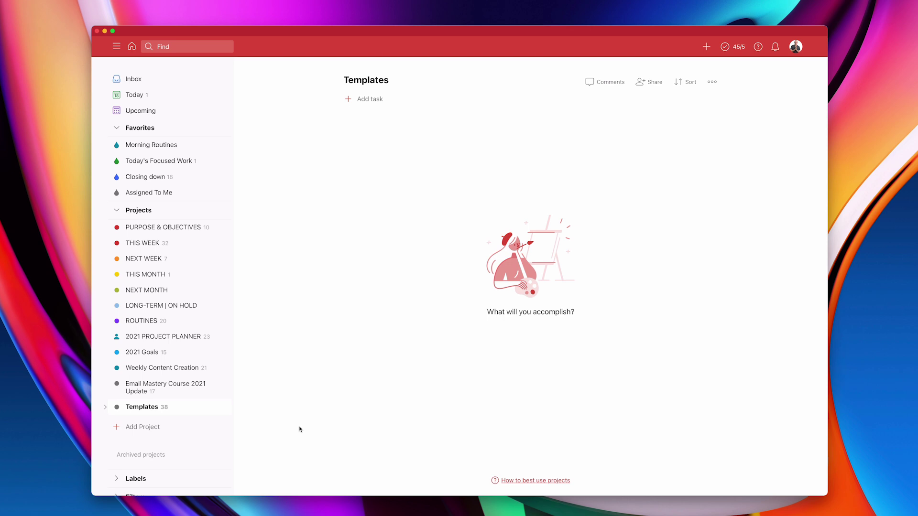
pyautogui.click(105, 408)
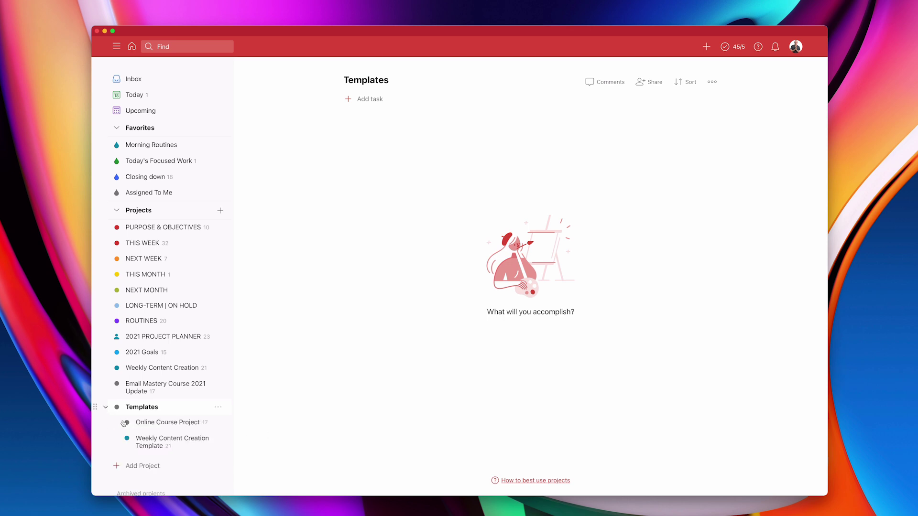
pyautogui.click(174, 443)
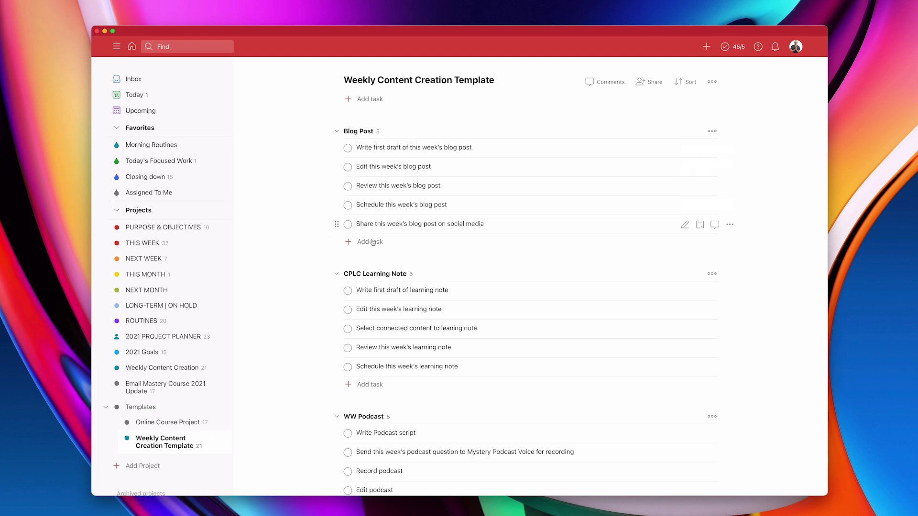
pyautogui.moveTo(414, 147)
pyautogui.click(712, 137)
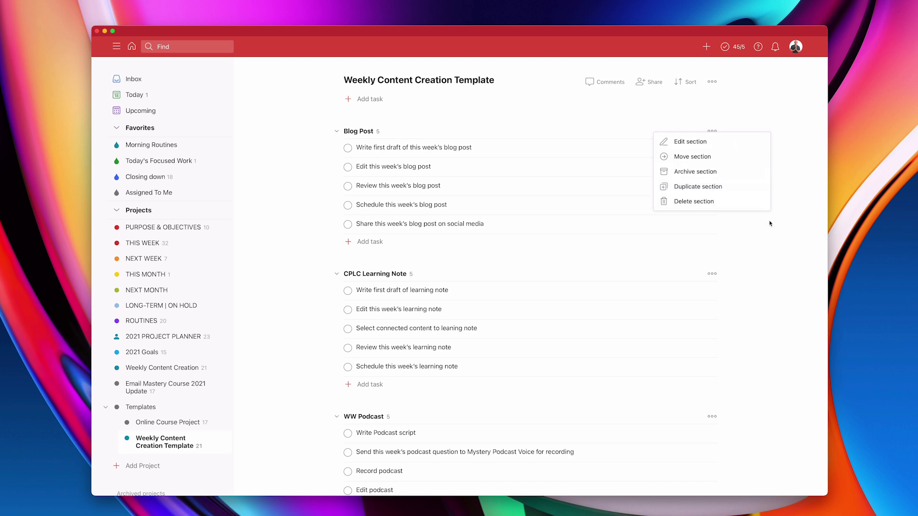
pyautogui.click(794, 229)
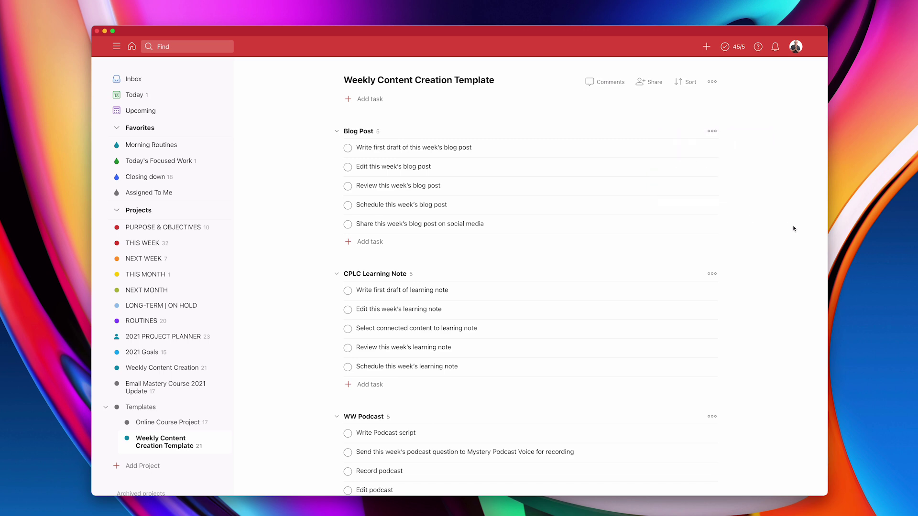